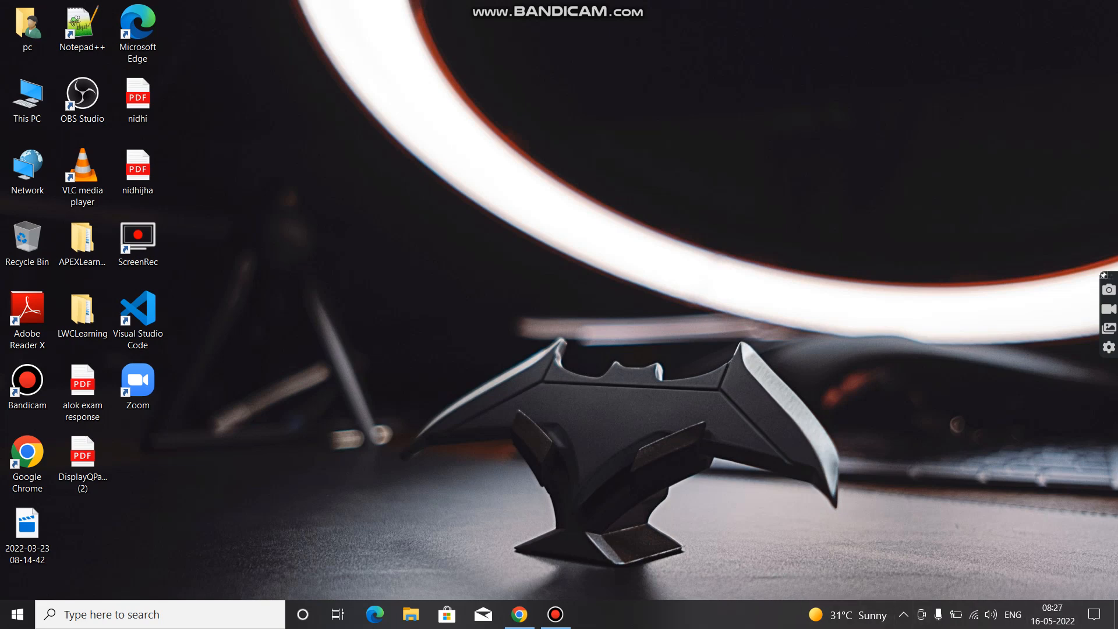
# Switch to the OmniStudio DataRaptors page in Chrome and start a new DataRaptor named POC_GetAccountDetails
pyautogui.click(519, 614)
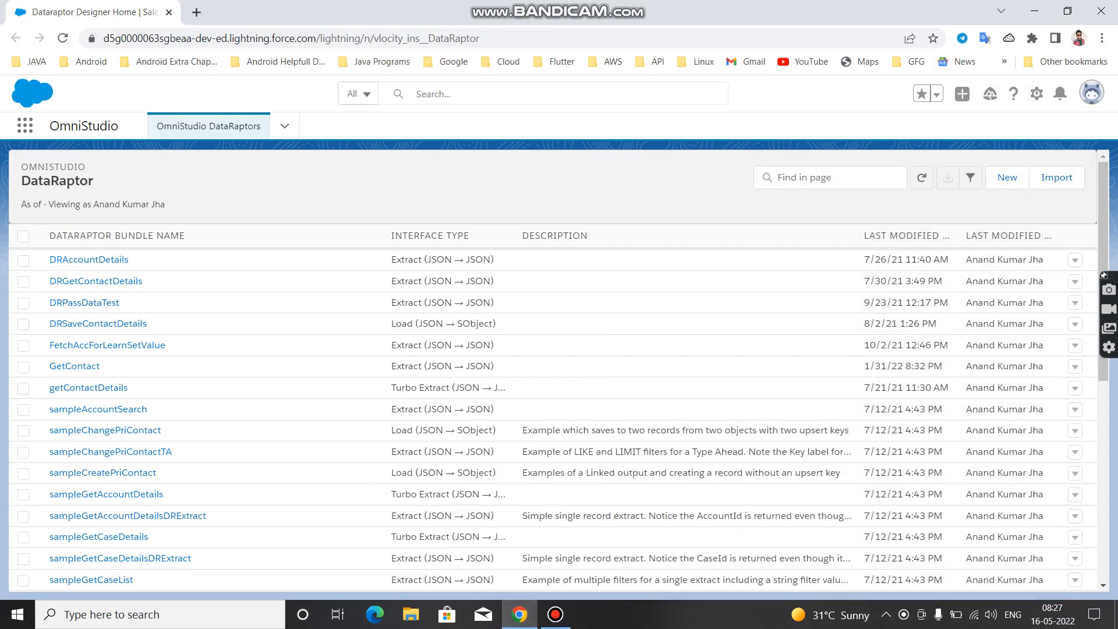
pyautogui.click(285, 126)
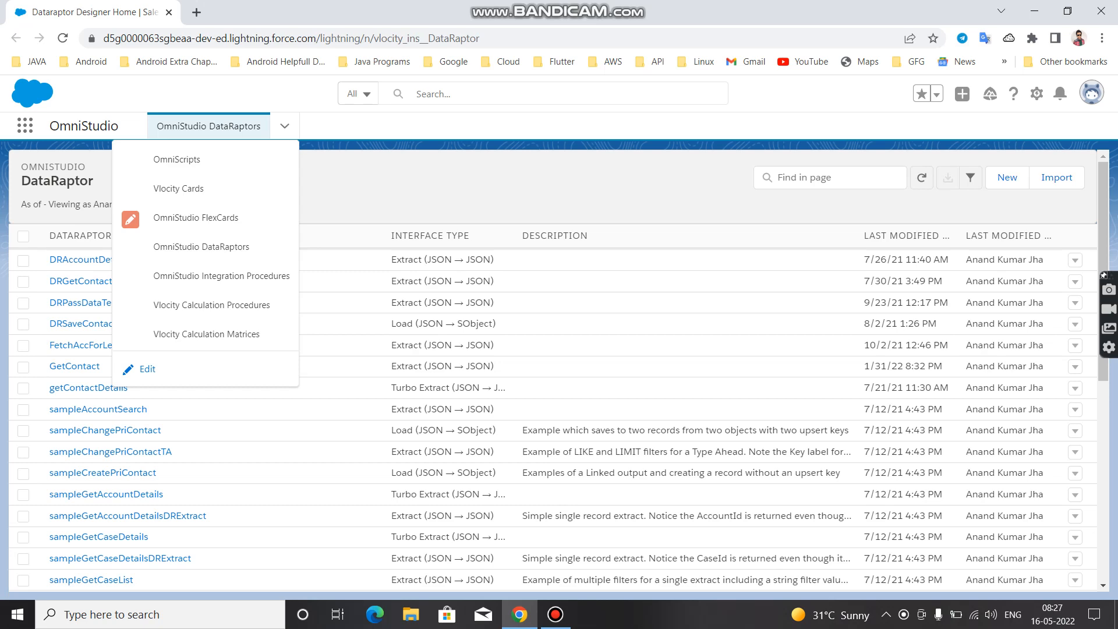
pyautogui.press('Escape')
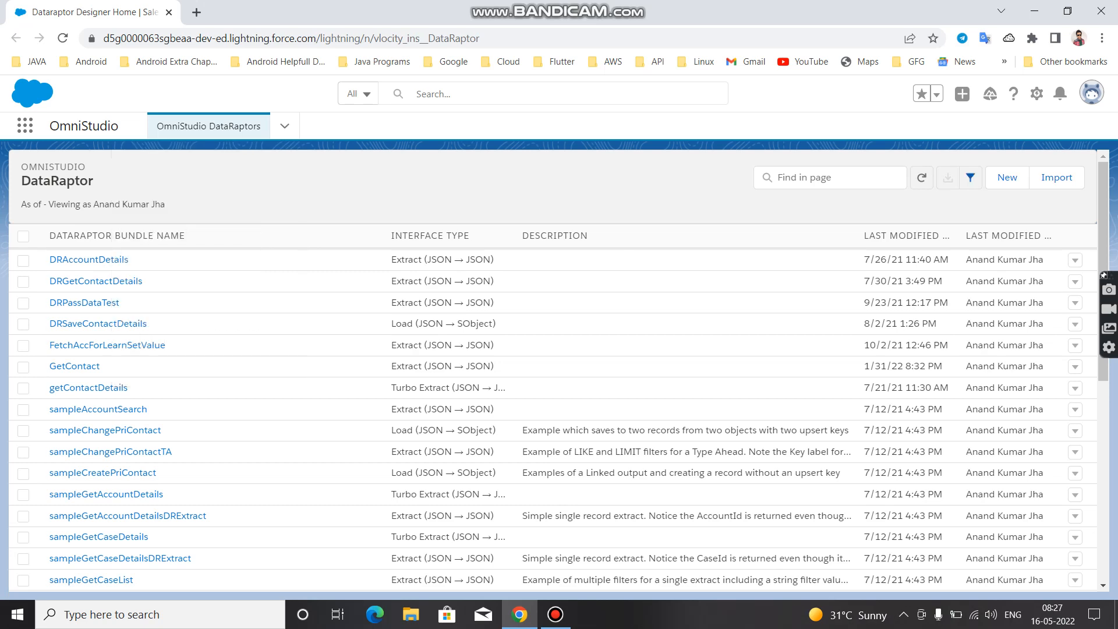
pyautogui.click(1006, 177)
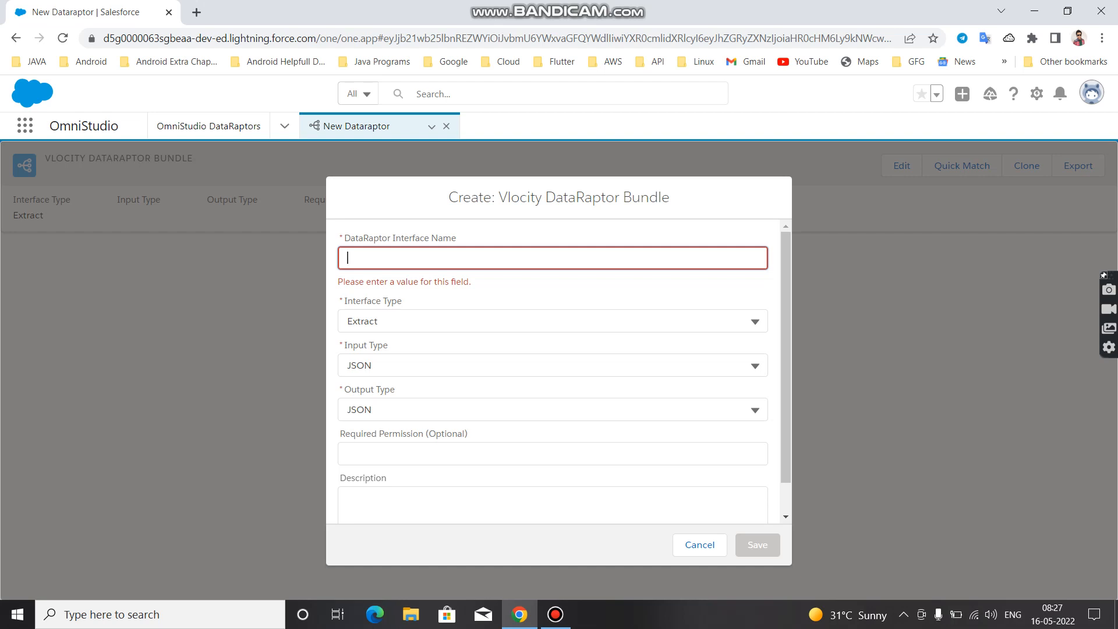
pyautogui.write('POC')
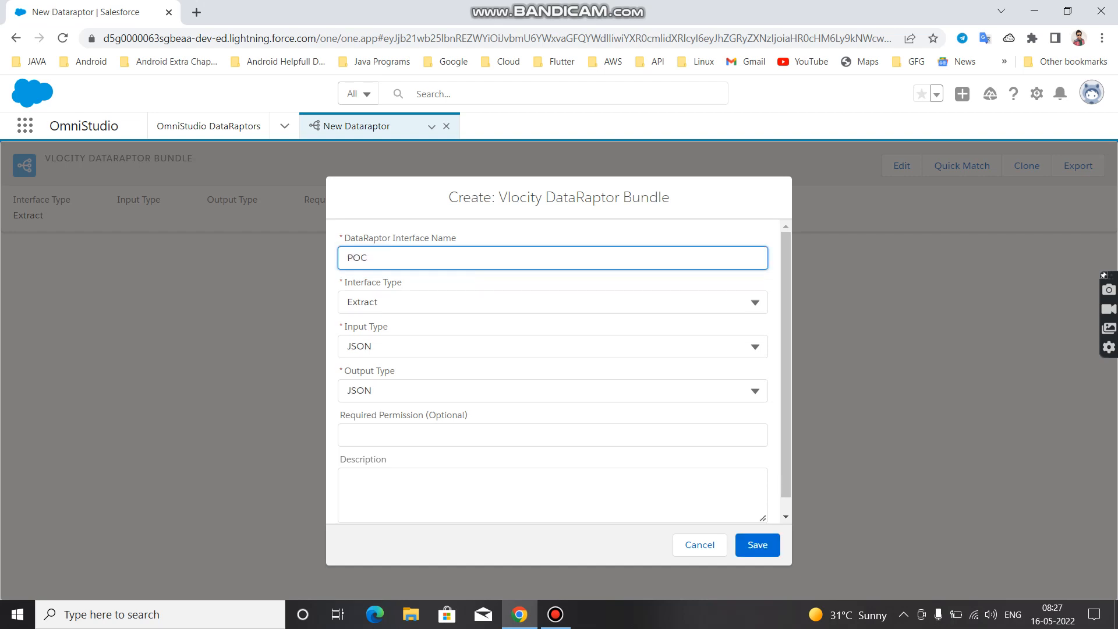
pyautogui.write('_GetAccount')
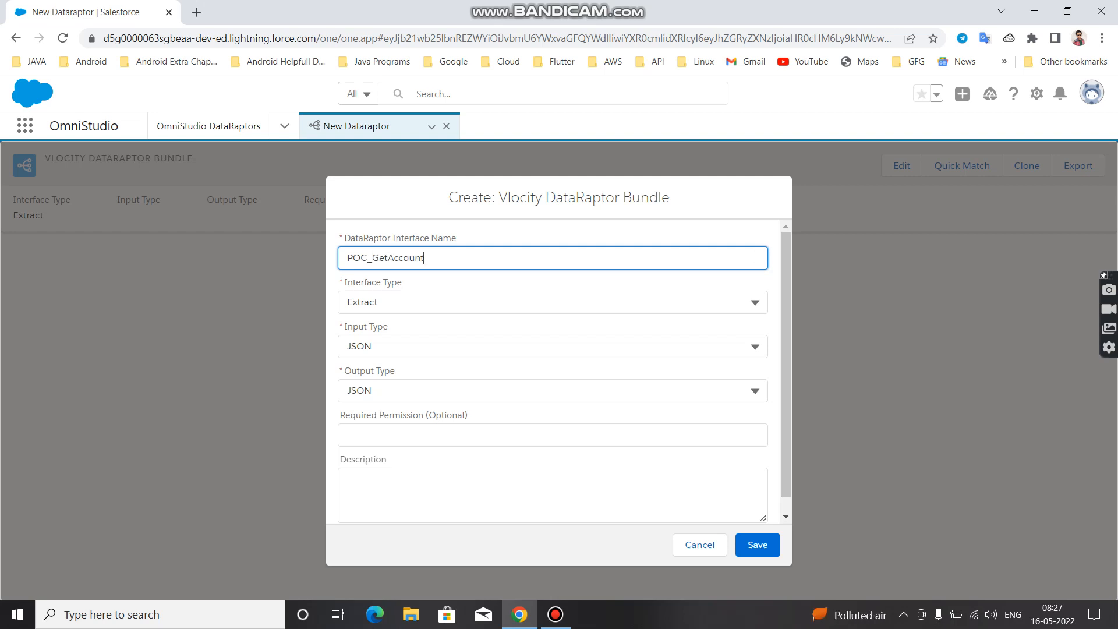
pyautogui.write('Details')
# Examine the available Interface Type and Input Type options for the new DataRaptor without changing the selections
pyautogui.press('Tab')
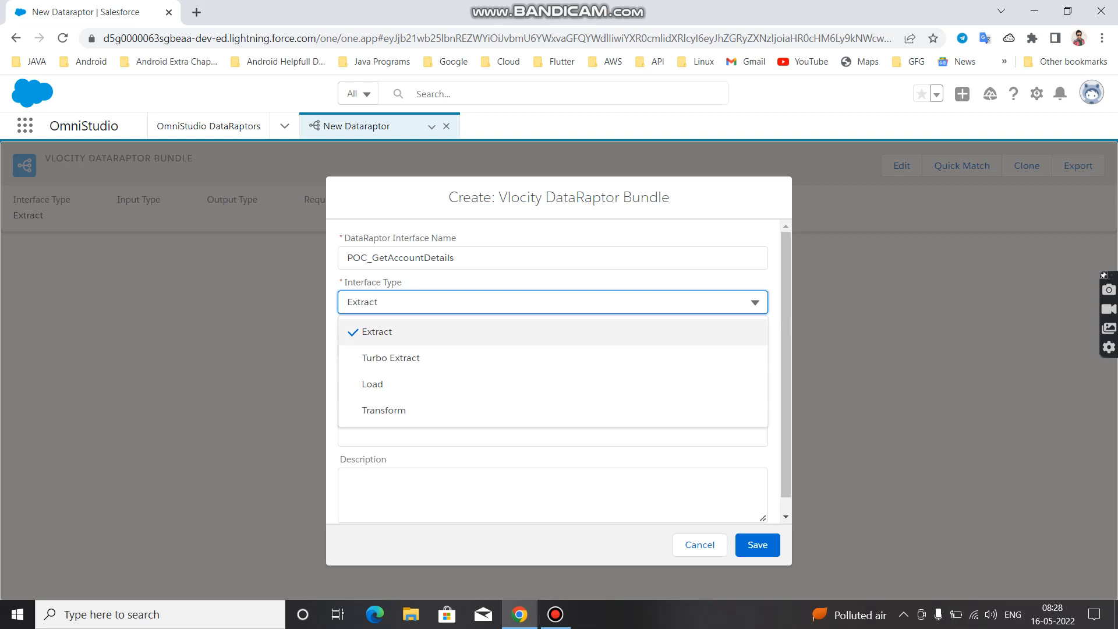
pyautogui.press('Escape')
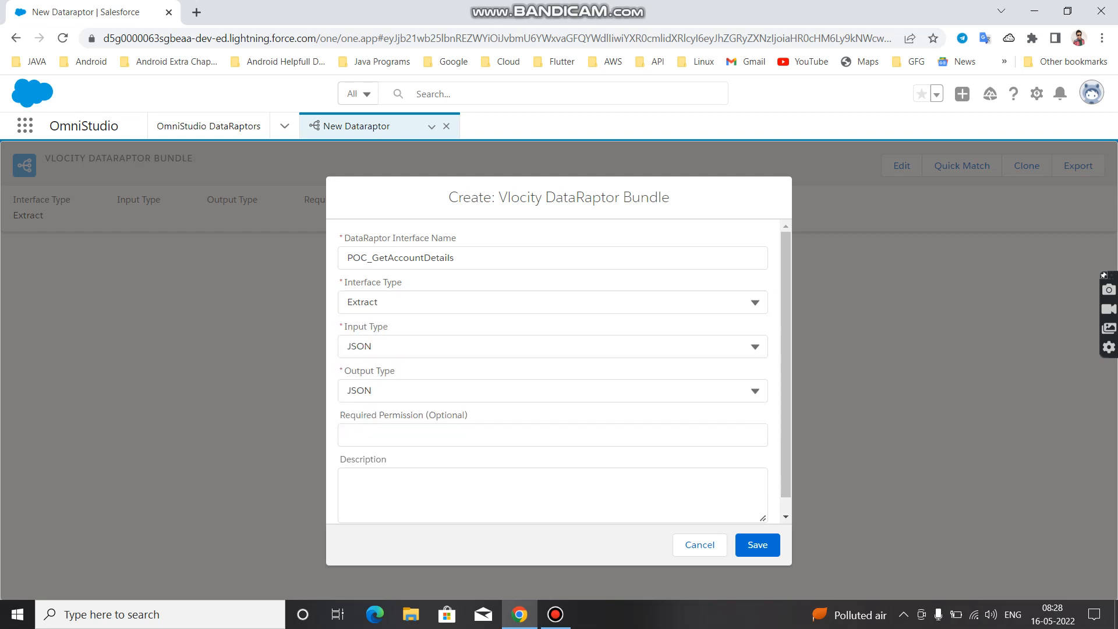
pyautogui.click(552, 346)
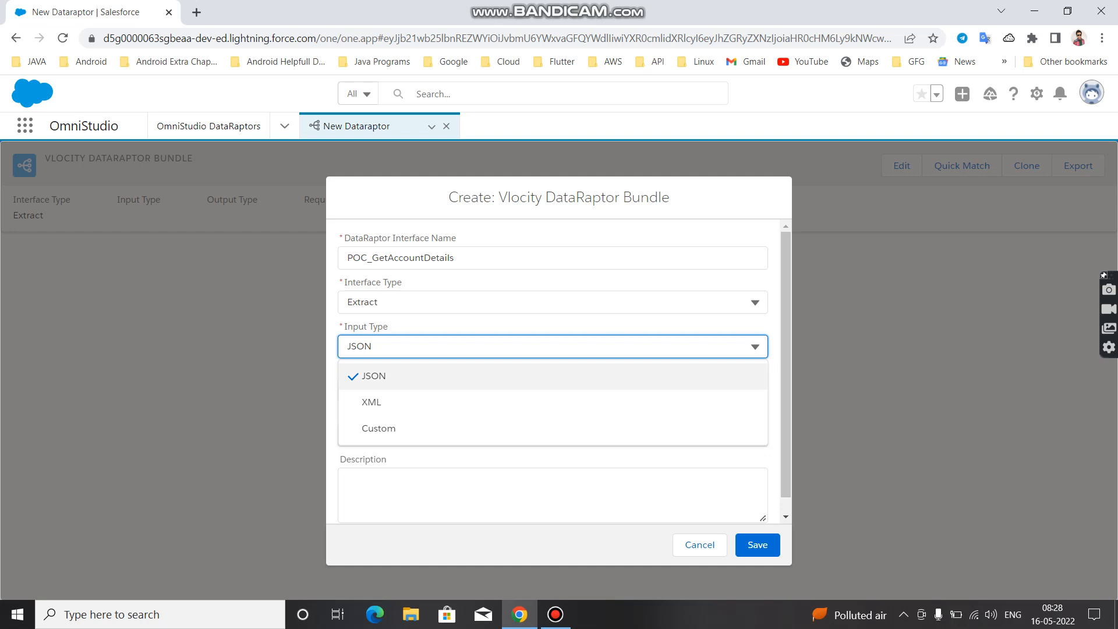
pyautogui.press('Down')
pyautogui.press('Down')
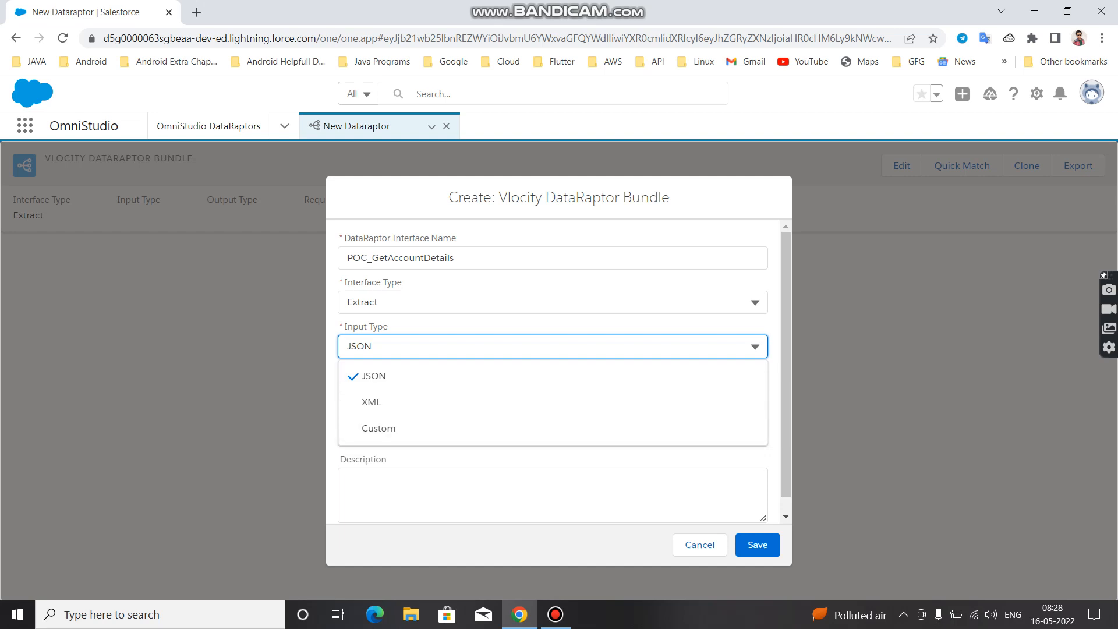
pyautogui.click(553, 326)
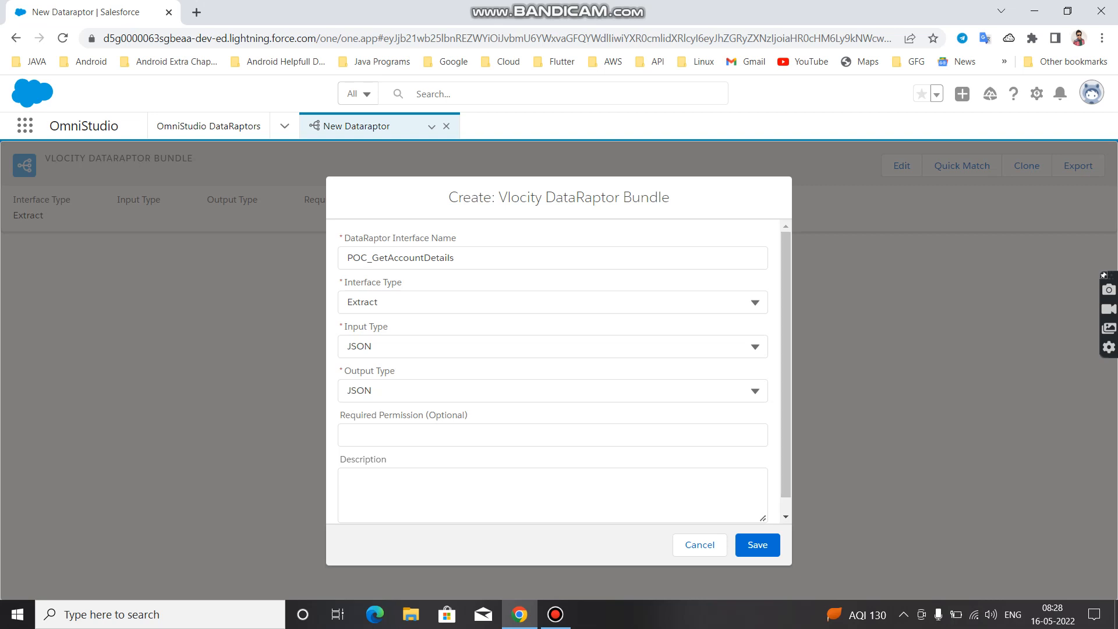
# Enter the description "We are going to use this to get the account details" and save the DataRaptor
pyautogui.scroll(-1, 559, 371)
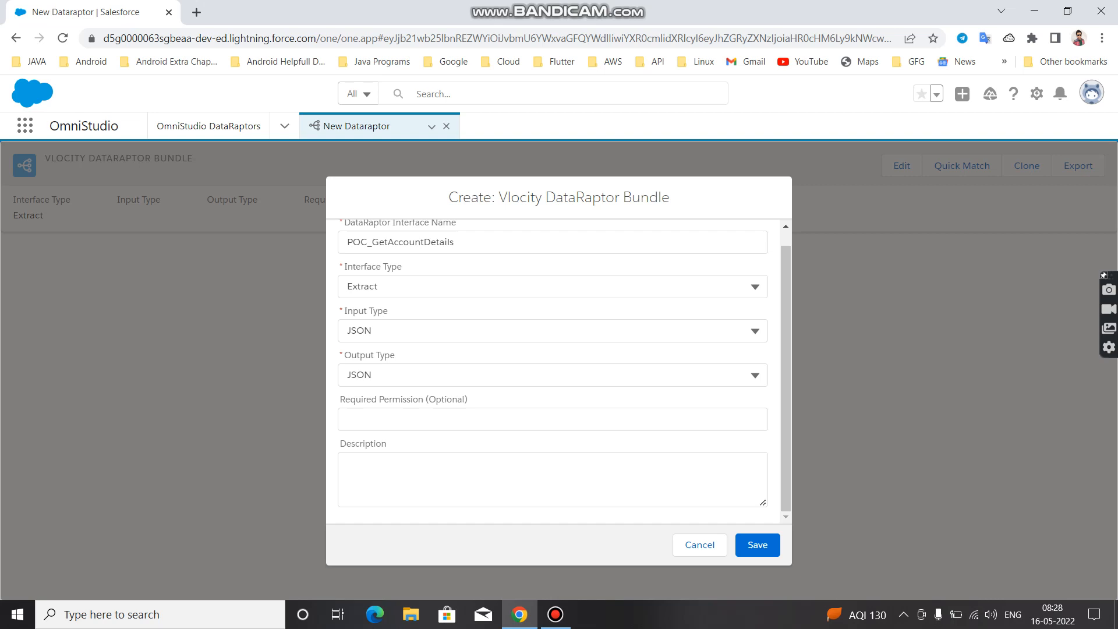
pyautogui.click(552, 479)
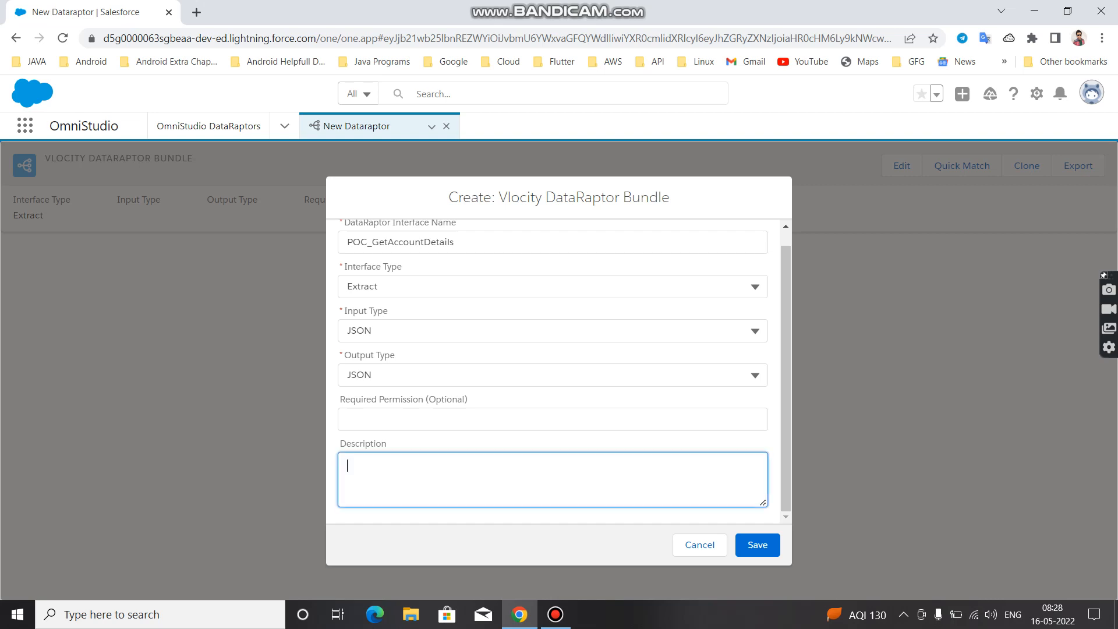
pyautogui.write('We are going to use this to get the ')
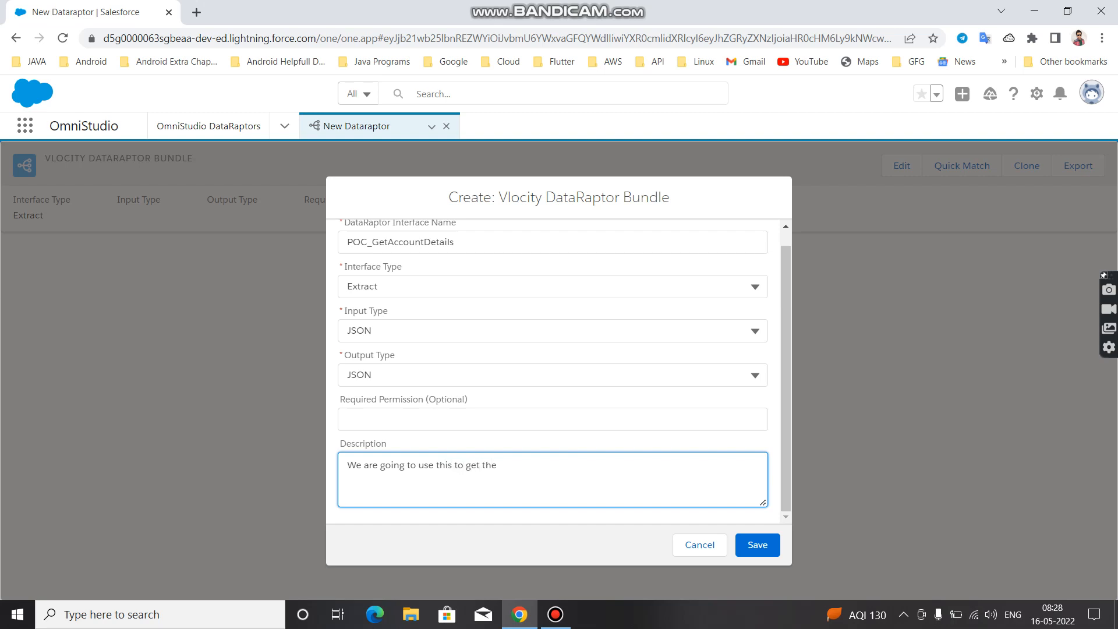
pyautogui.write('account details')
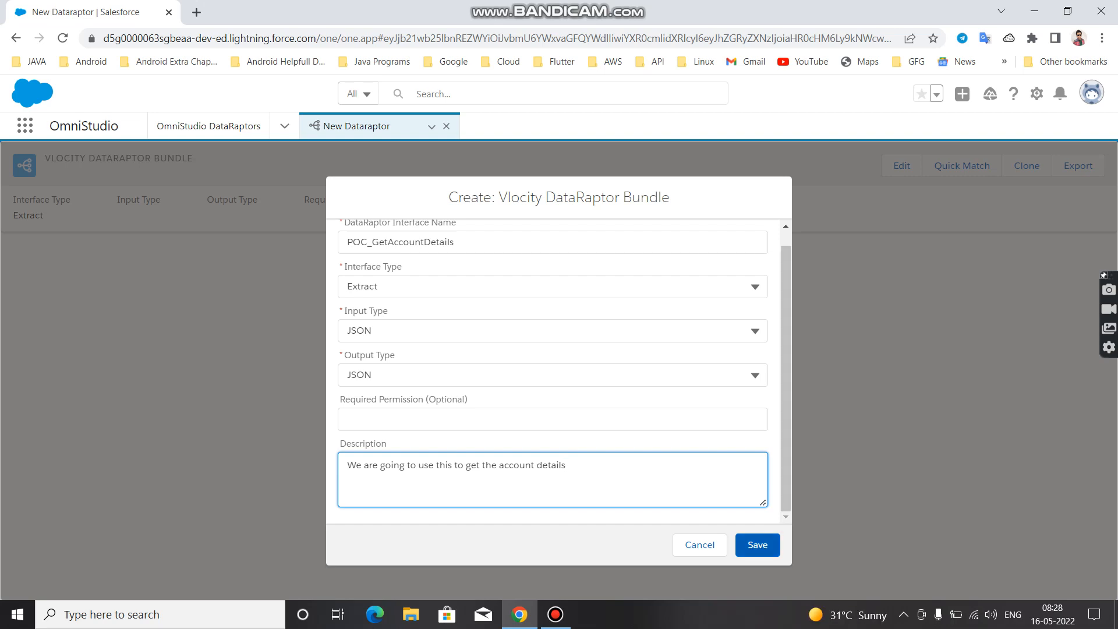
pyautogui.click(758, 544)
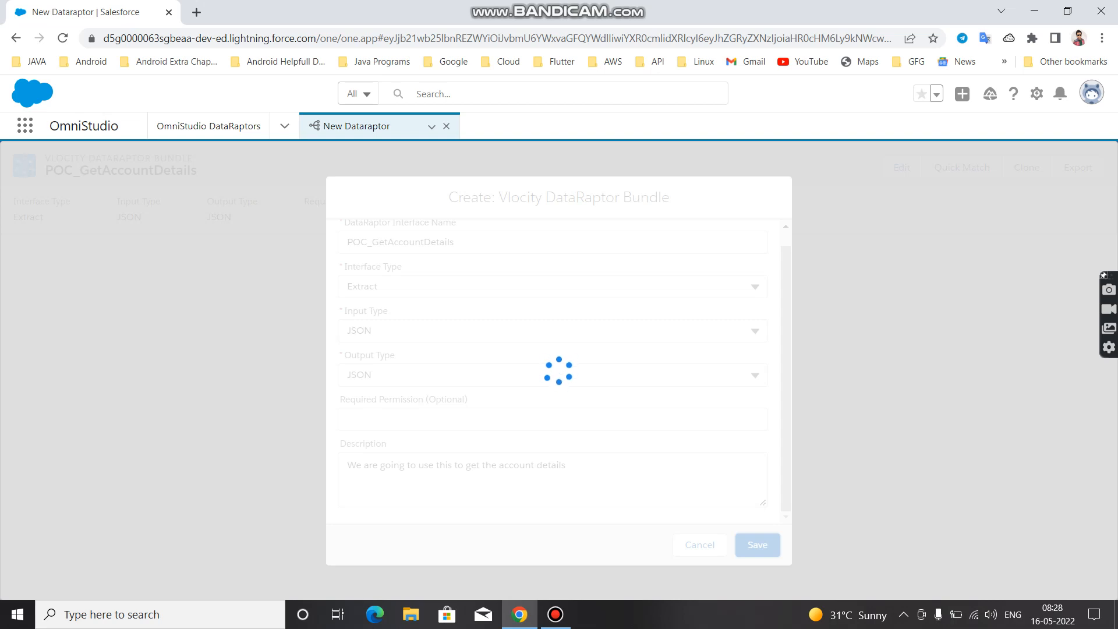
pyautogui.click(555, 614)
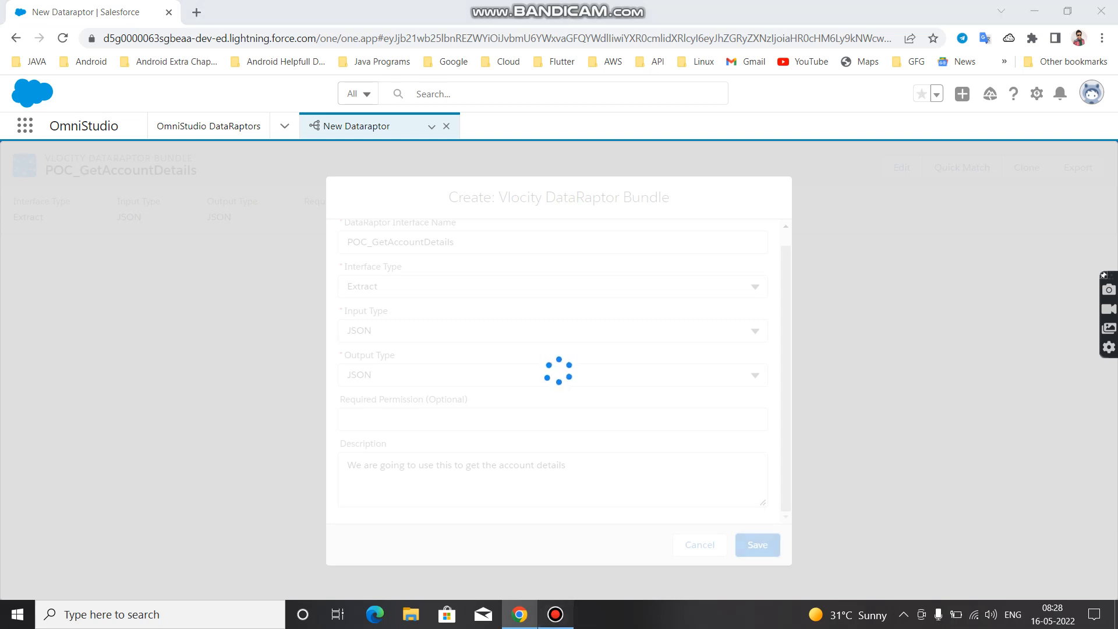
pyautogui.click(1077, 530)
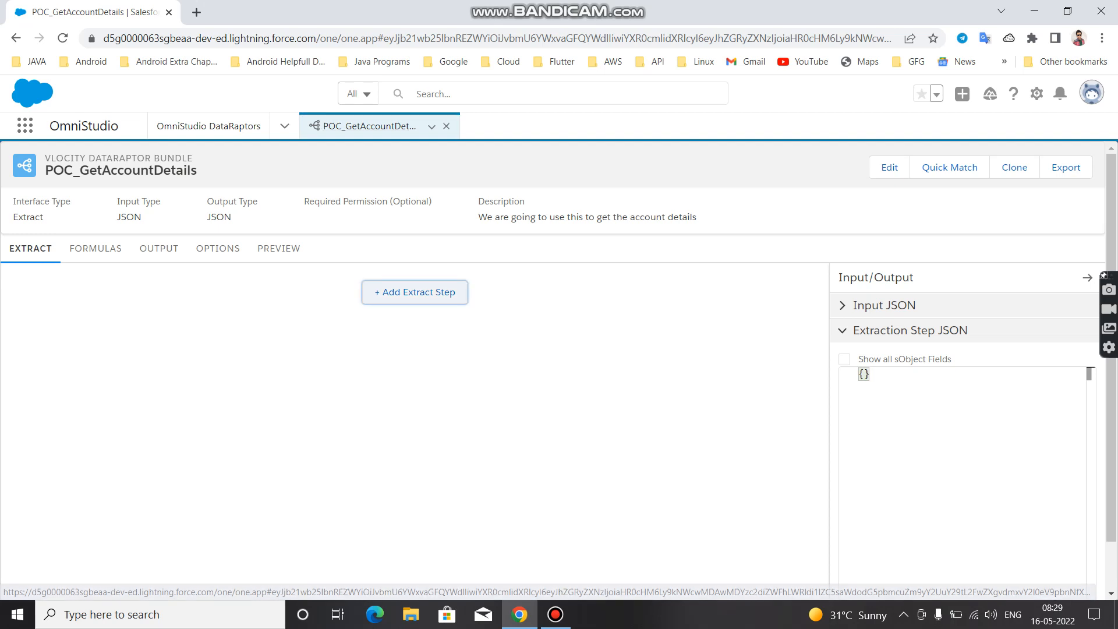
# Add an extract step for the Account object with the extract output path AccountDetails
pyautogui.click(415, 292)
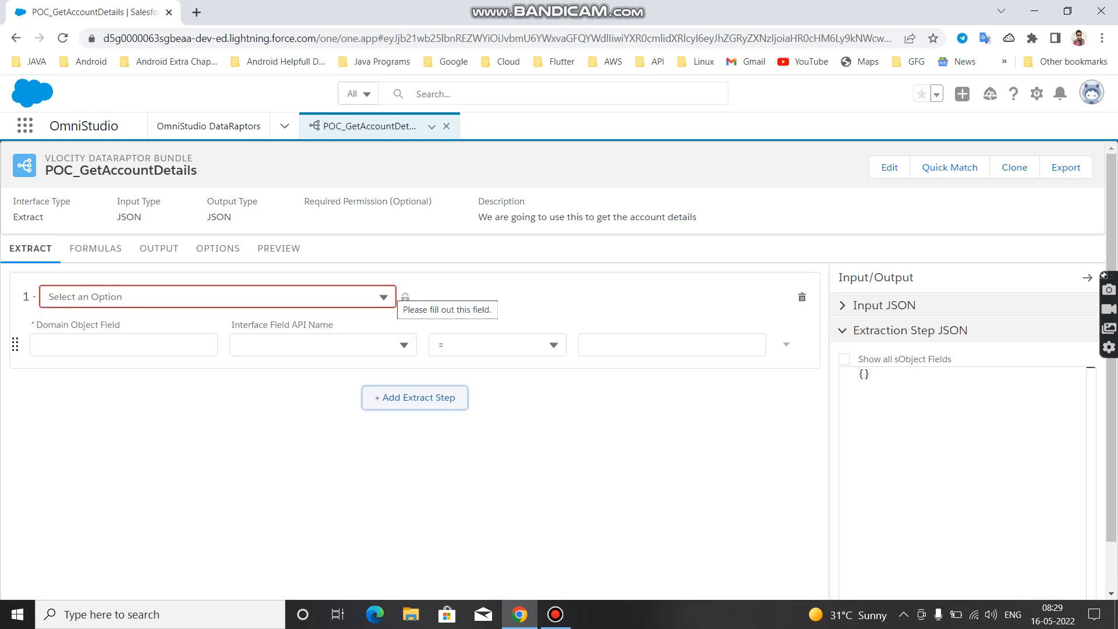
pyautogui.click(387, 295)
pyautogui.scroll(-1, 387, 295)
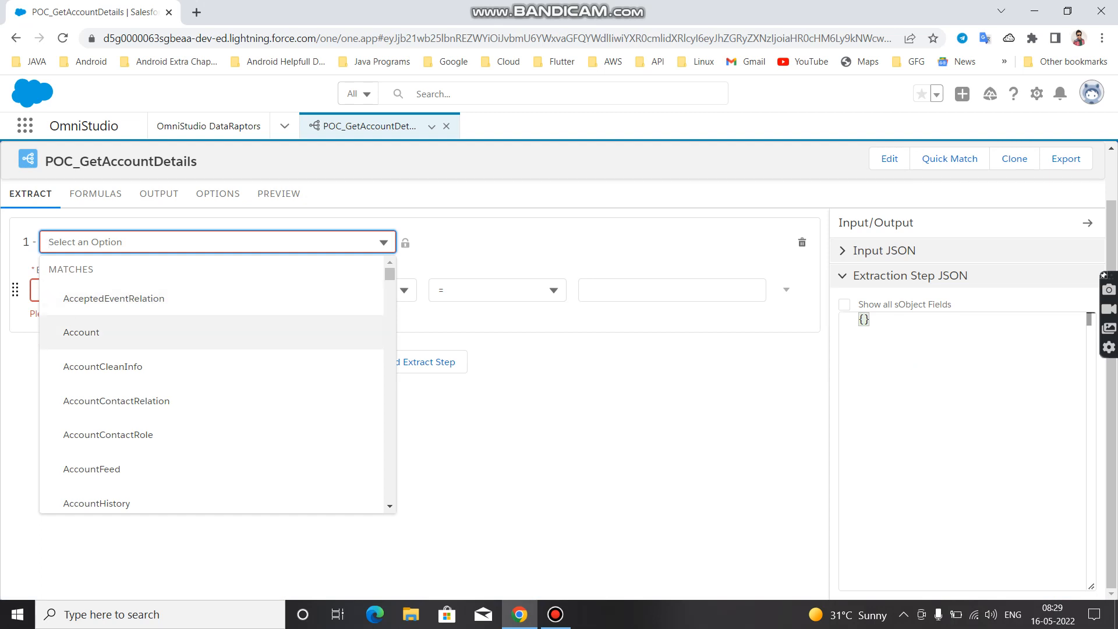
pyautogui.click(140, 332)
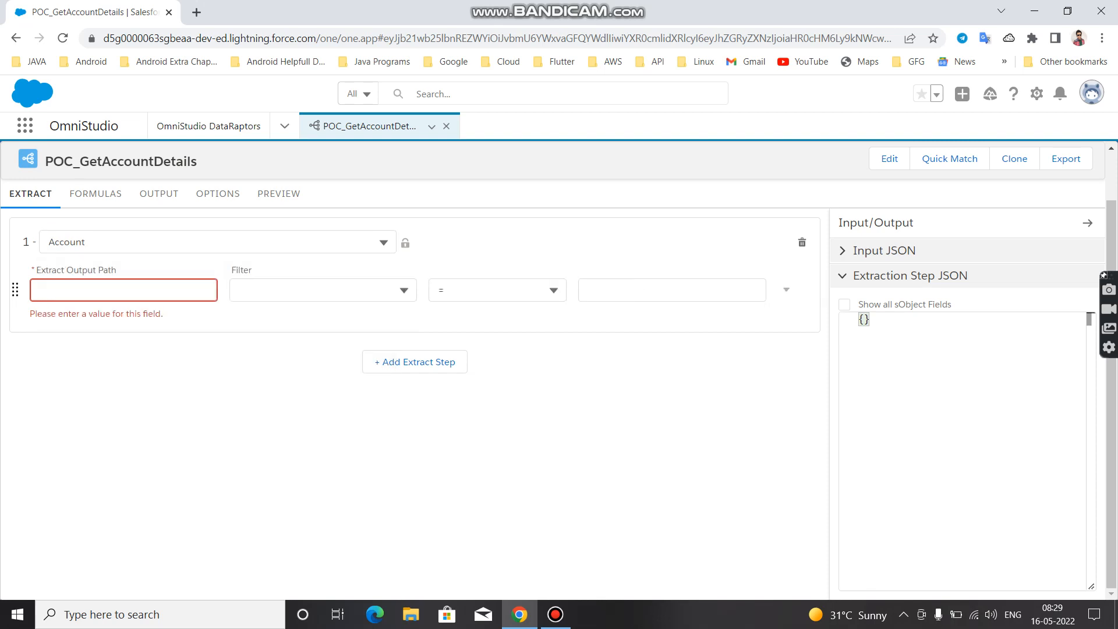
pyautogui.click(123, 290)
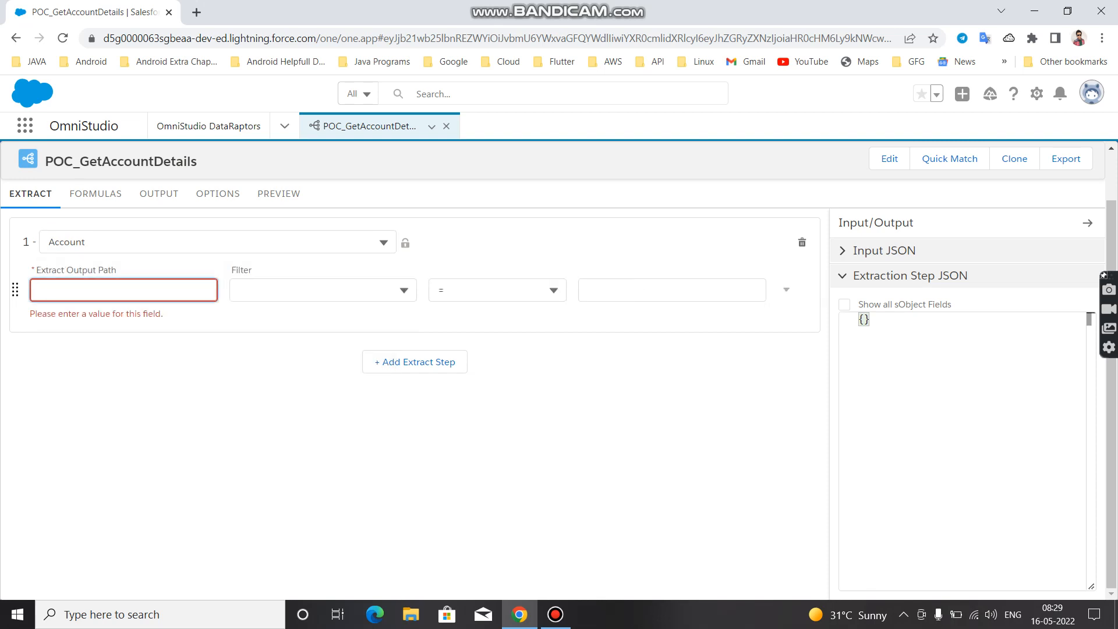
pyautogui.write('AccountDetails')
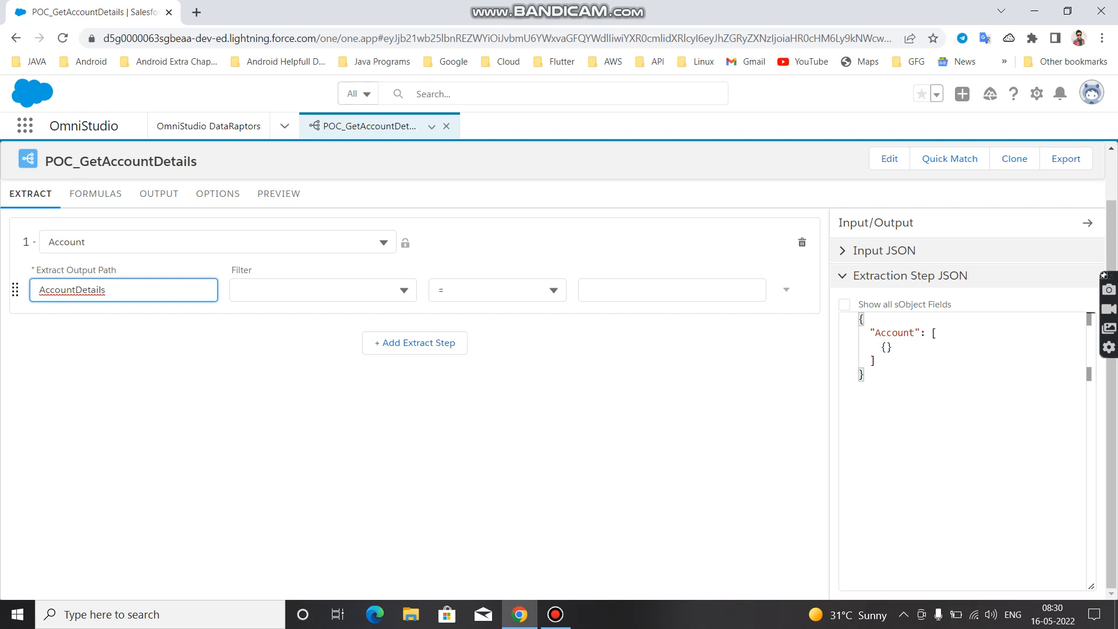
# Filter the Account extract step so that Id = AccountId, and check the additional filter options
pyautogui.click(323, 290)
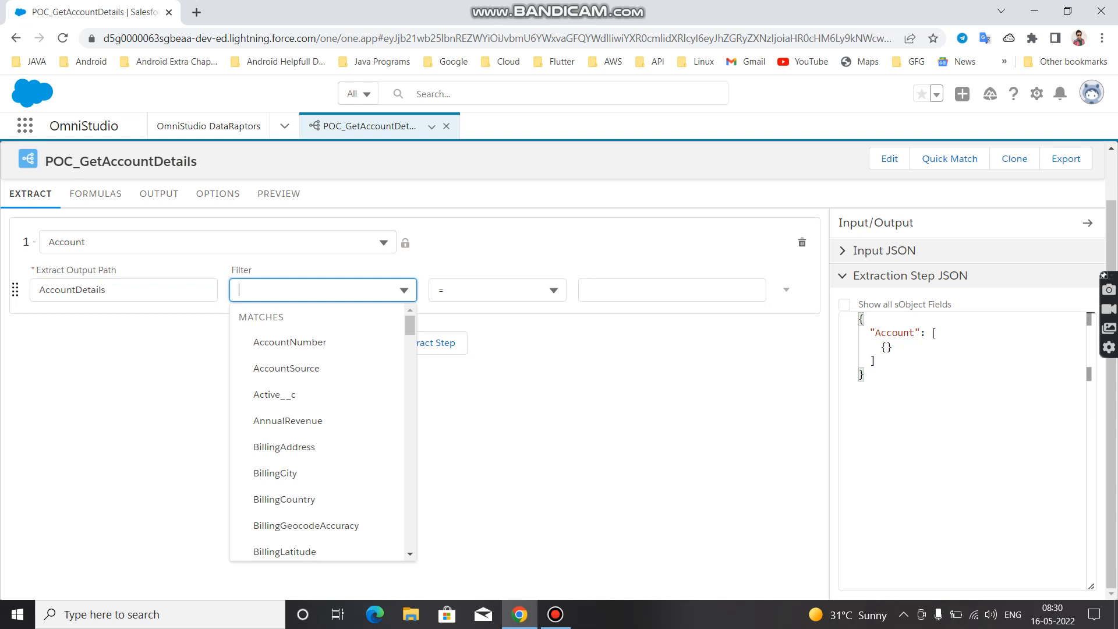
pyautogui.write('id')
pyautogui.press('Down')
pyautogui.press('Down')
pyautogui.press('Down')
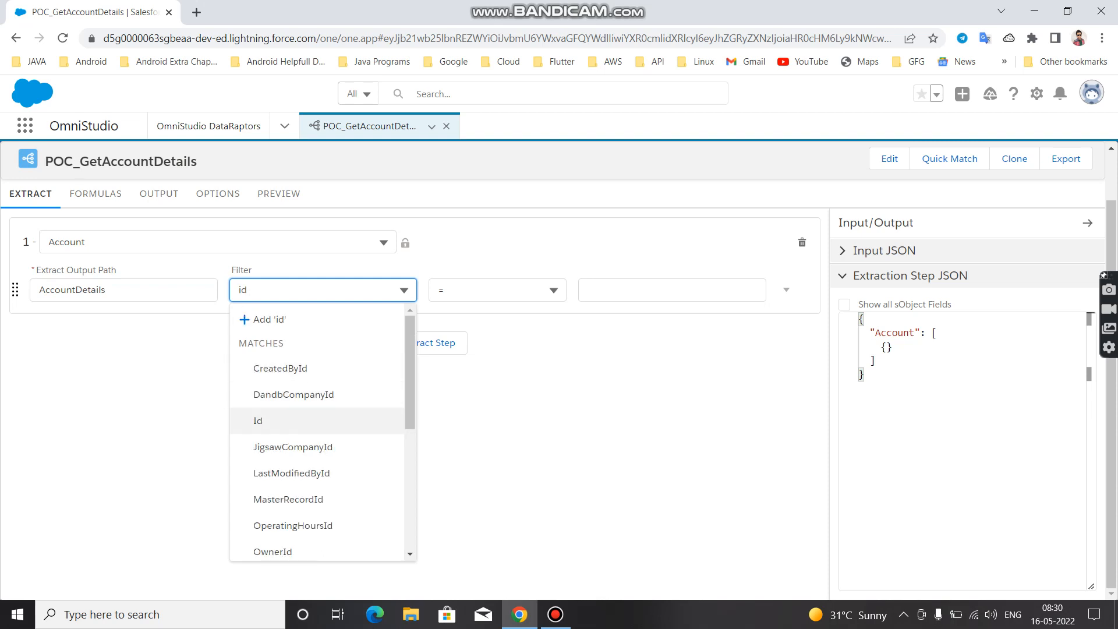
pyautogui.press('Return')
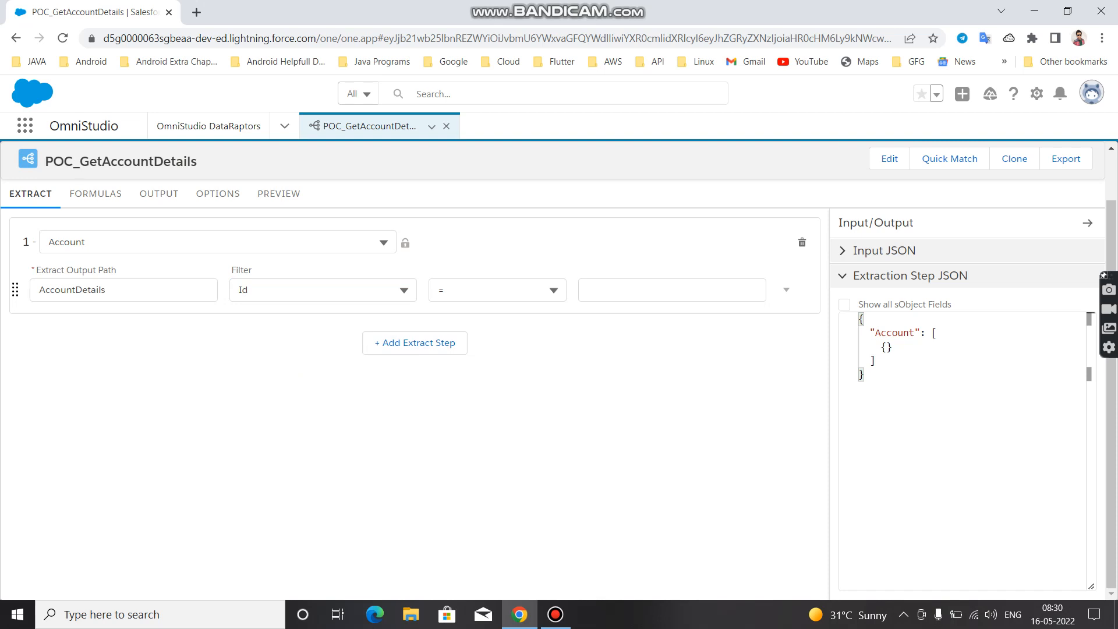
pyautogui.click(672, 290)
pyautogui.write('Account')
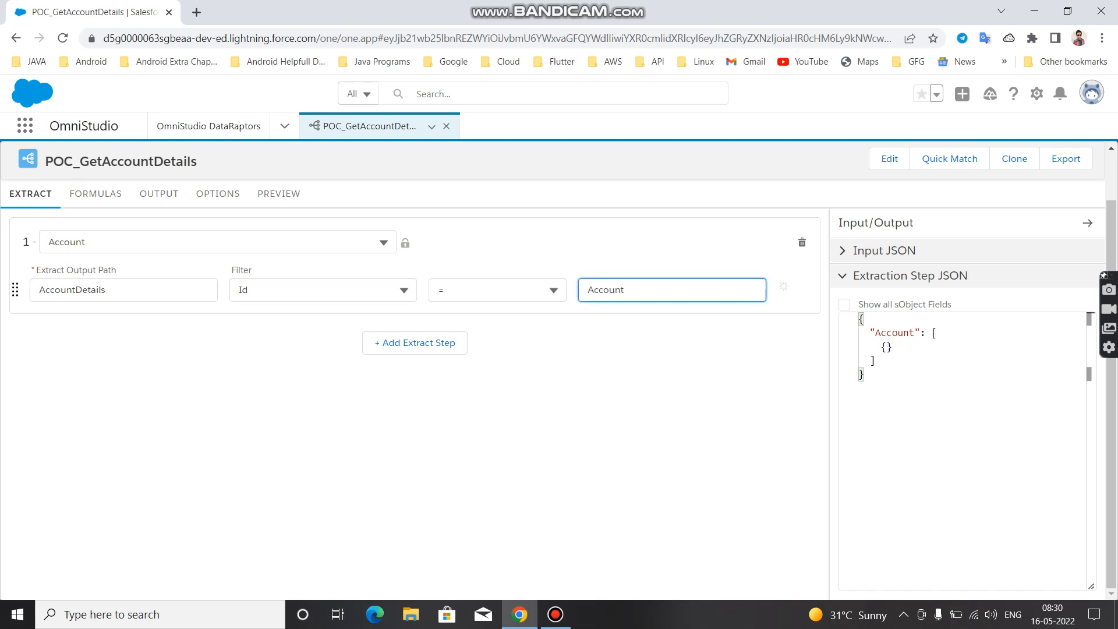
pyautogui.write('Id')
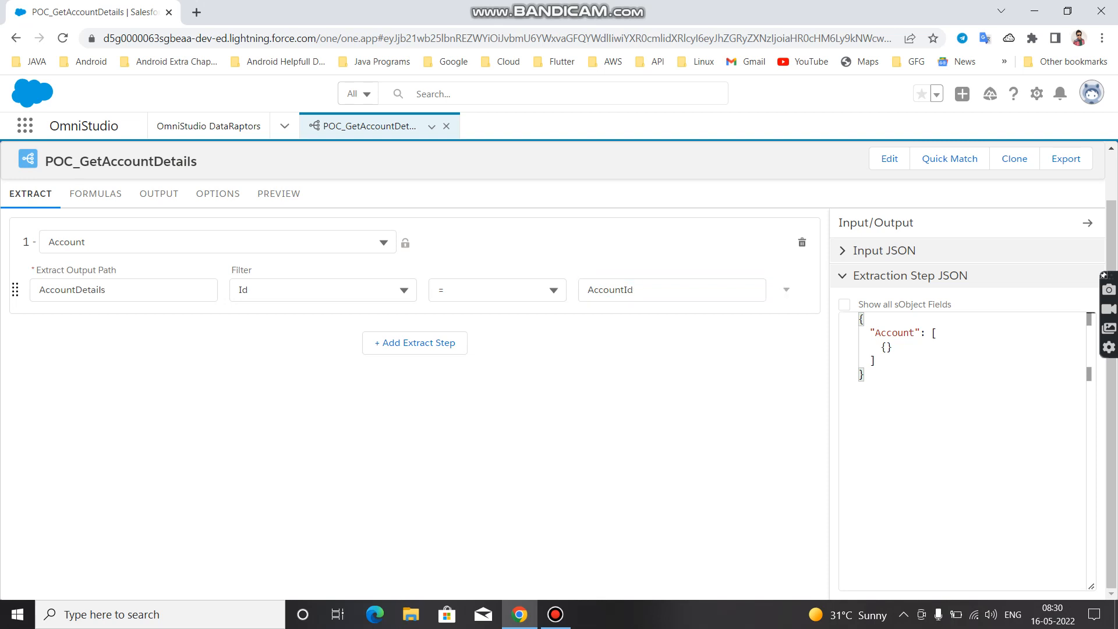
pyautogui.click(786, 289)
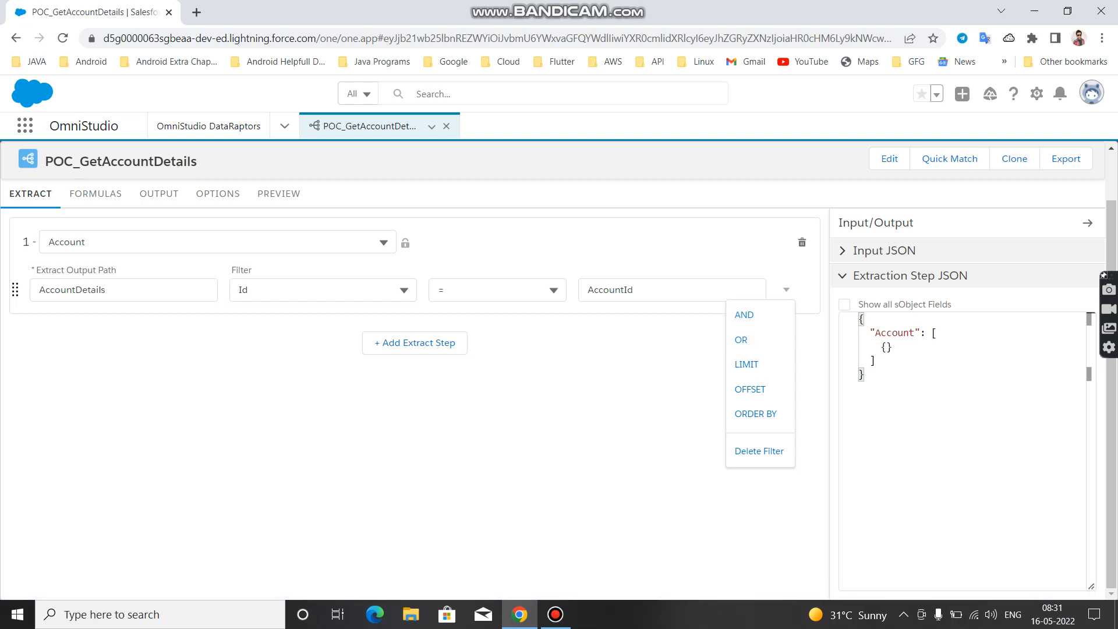
pyautogui.press('Escape')
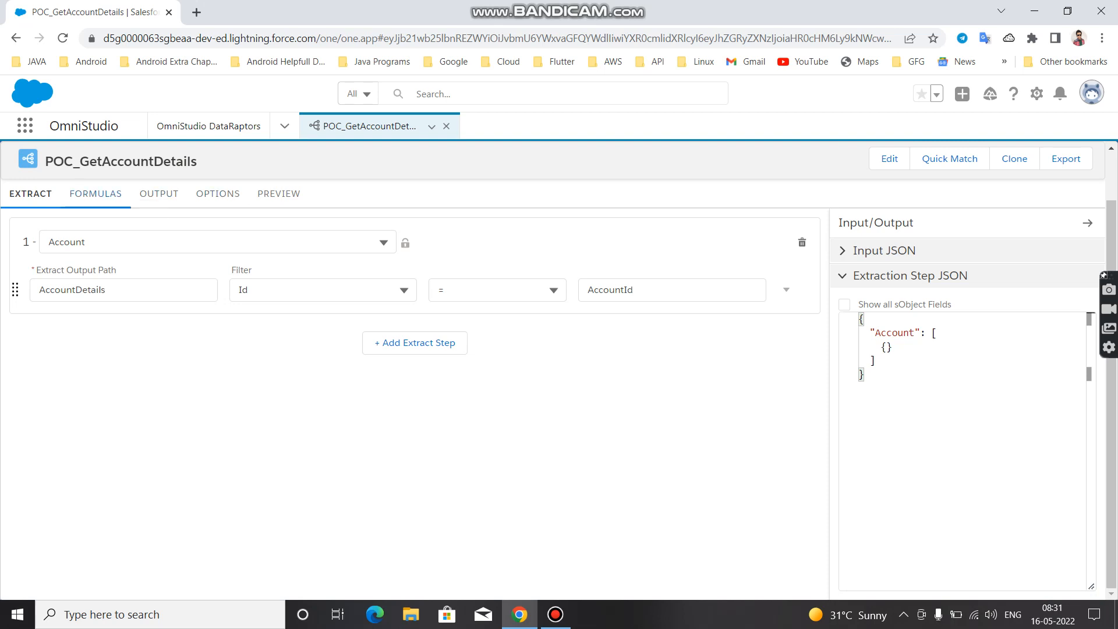
# Add an empty formula to the POC_GetAccountDetails DataRaptor
pyautogui.click(115, 194)
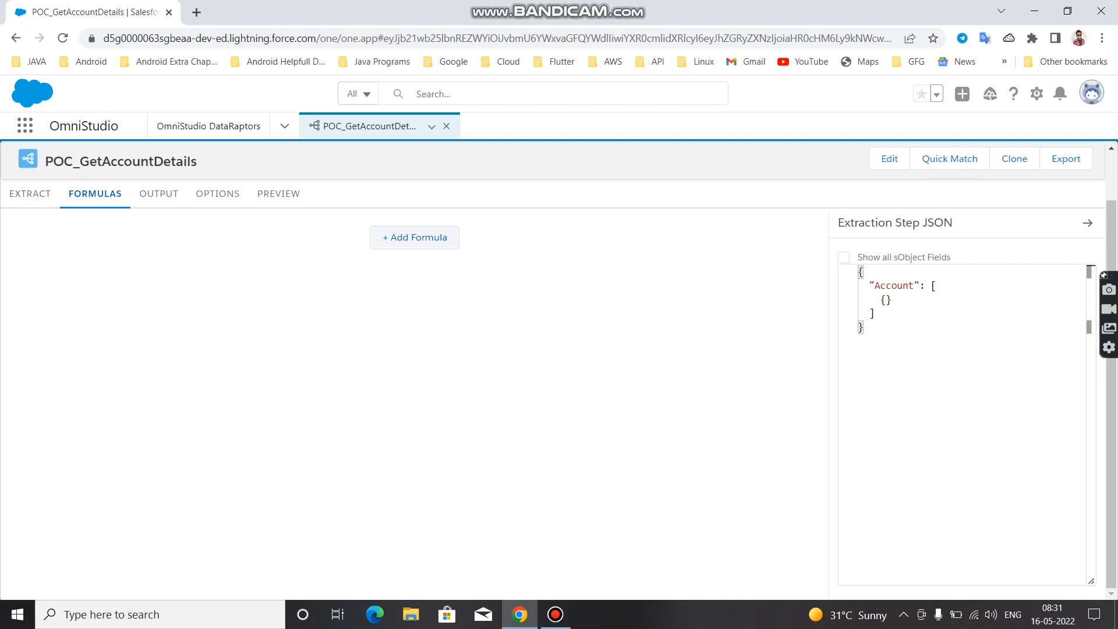
pyautogui.click(414, 237)
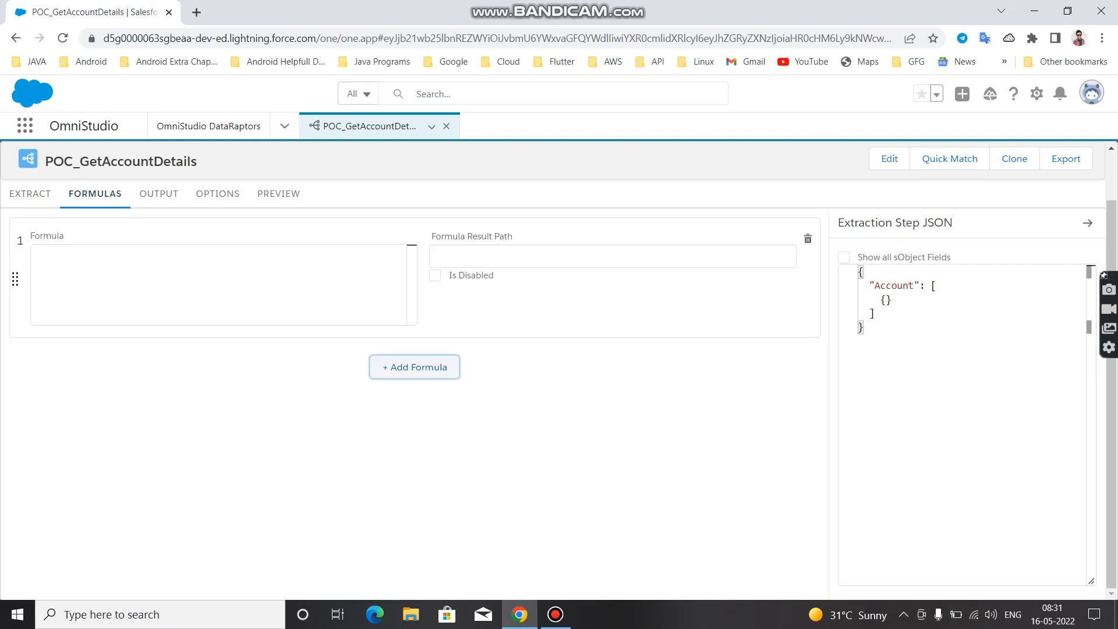
pyautogui.click(53, 252)
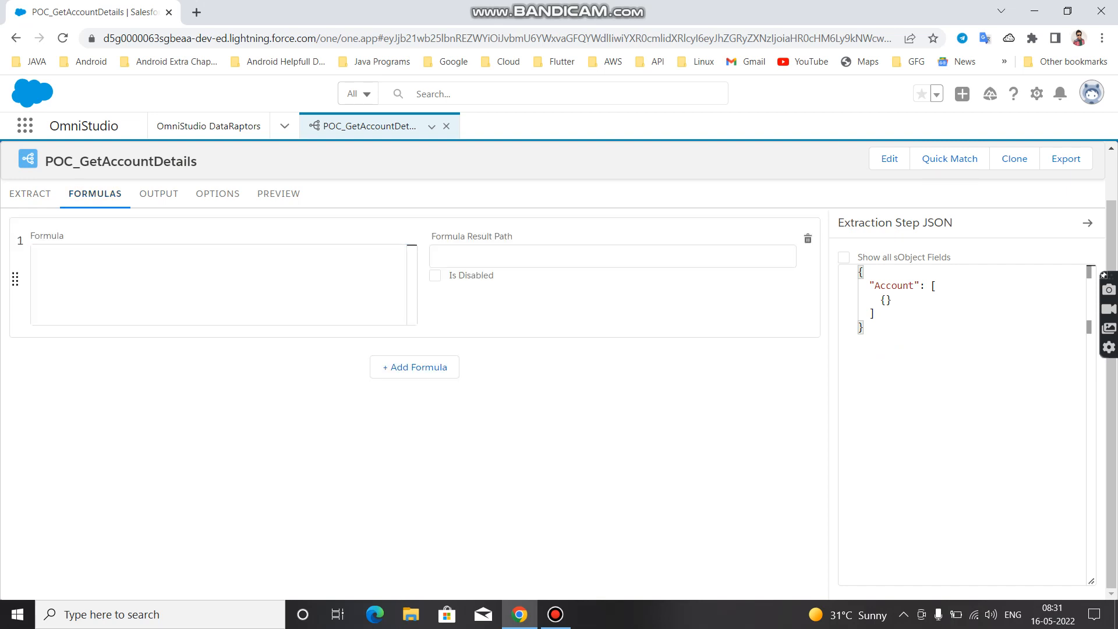
# Explore the formula function suggestions in the empty formula for IF and for names starting with S and C
pyautogui.write('IF(${1:condition})')
pyautogui.press('Return')
pyautogui.press('BackSpace')
pyautogui.press('BackSpace')
pyautogui.press('BackSpace')
pyautogui.press('BackSpace')
pyautogui.press('BackSpace')
pyautogui.press('BackSpace')
pyautogui.press('BackSpace')
pyautogui.press('BackSpace')
pyautogui.press('BackSpace')
pyautogui.press('BackSpace')
pyautogui.press('BackSpace')
pyautogui.press('BackSpace')
pyautogui.press('BackSpace')
pyautogui.press('BackSpace')
pyautogui.press('BackSpace')
pyautogui.press('BackSpace')
pyautogui.press('BackSpace')
pyautogui.press('BackSpace')
pyautogui.write('SH')
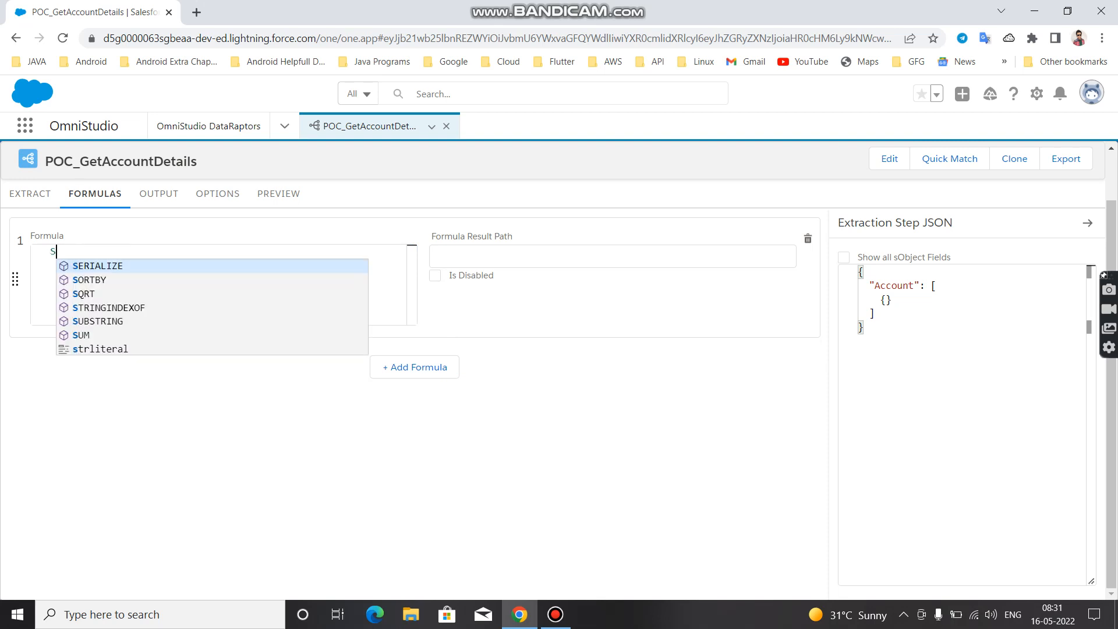
pyautogui.press('BackSpace')
pyautogui.press('BackSpace')
pyautogui.write('C')
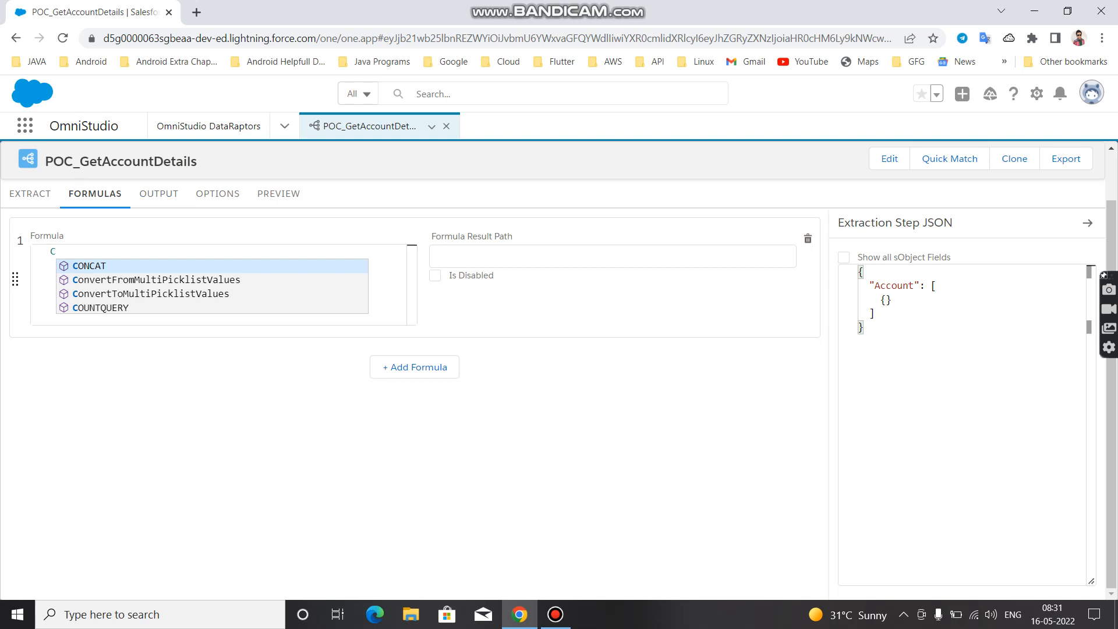
# Delete the trial formula from the POC_GetAccountDetails DataRaptor and confirm its deletion
pyautogui.click(807, 239)
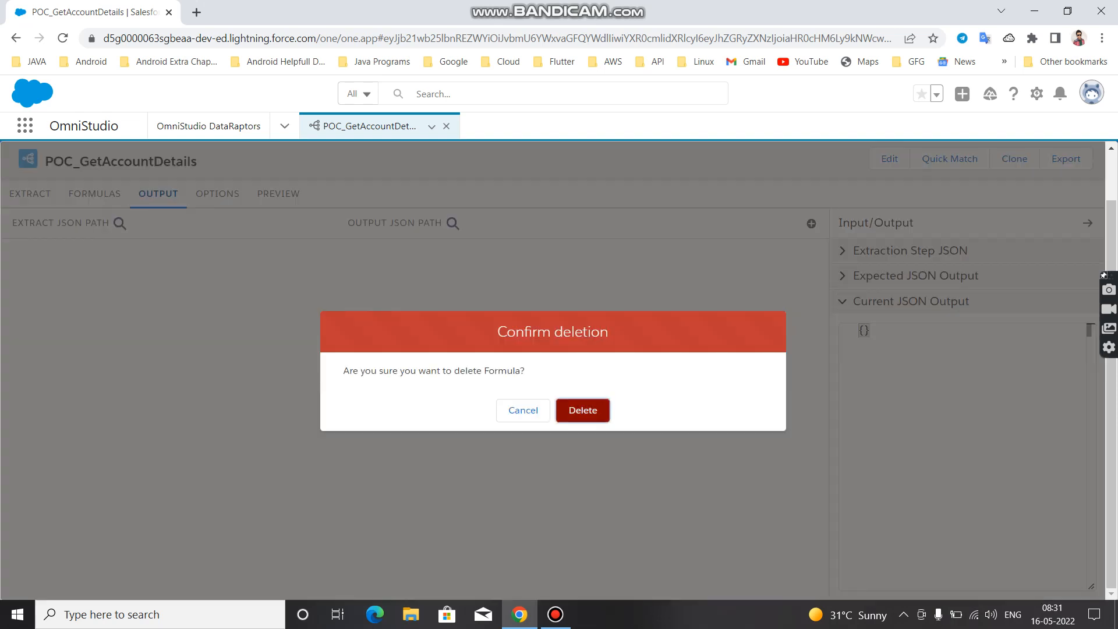
pyautogui.click(582, 410)
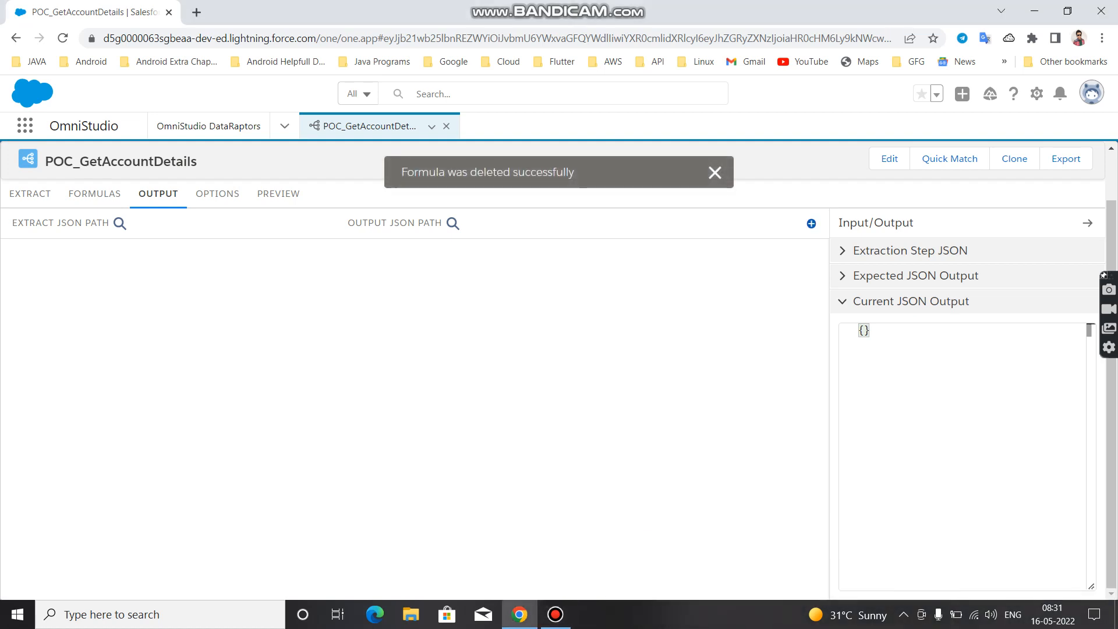
# Add an output mapping from the extract JSON path Account:Name to the output JSON path Name
pyautogui.click(811, 224)
pyautogui.click(379, 274)
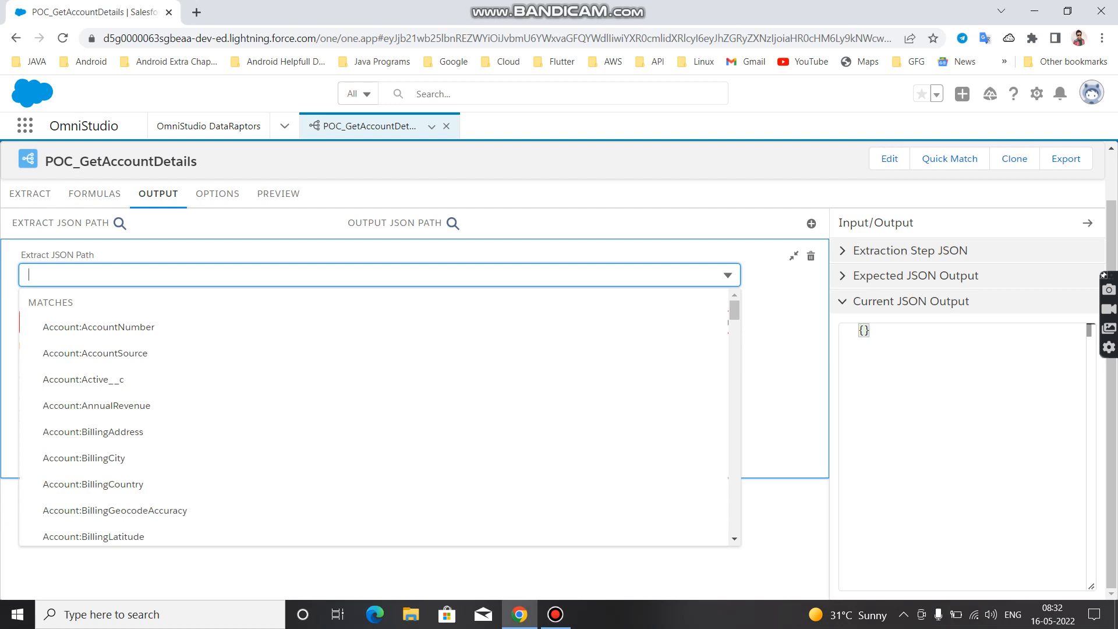
pyautogui.write('Name')
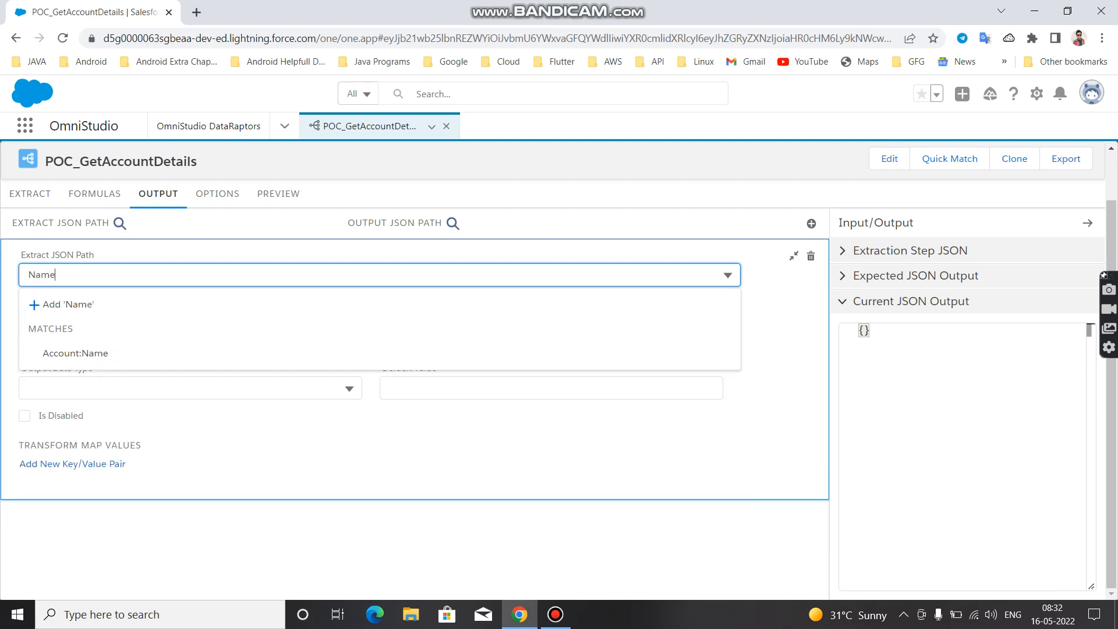
pyautogui.press('Down')
pyautogui.press('Down')
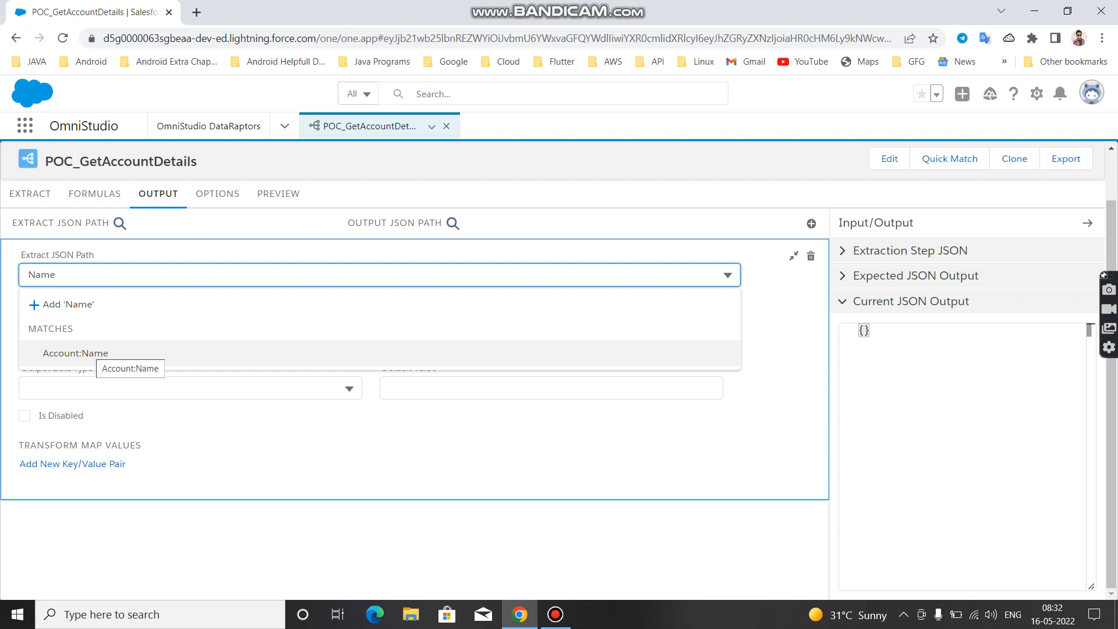
pyautogui.press('Return')
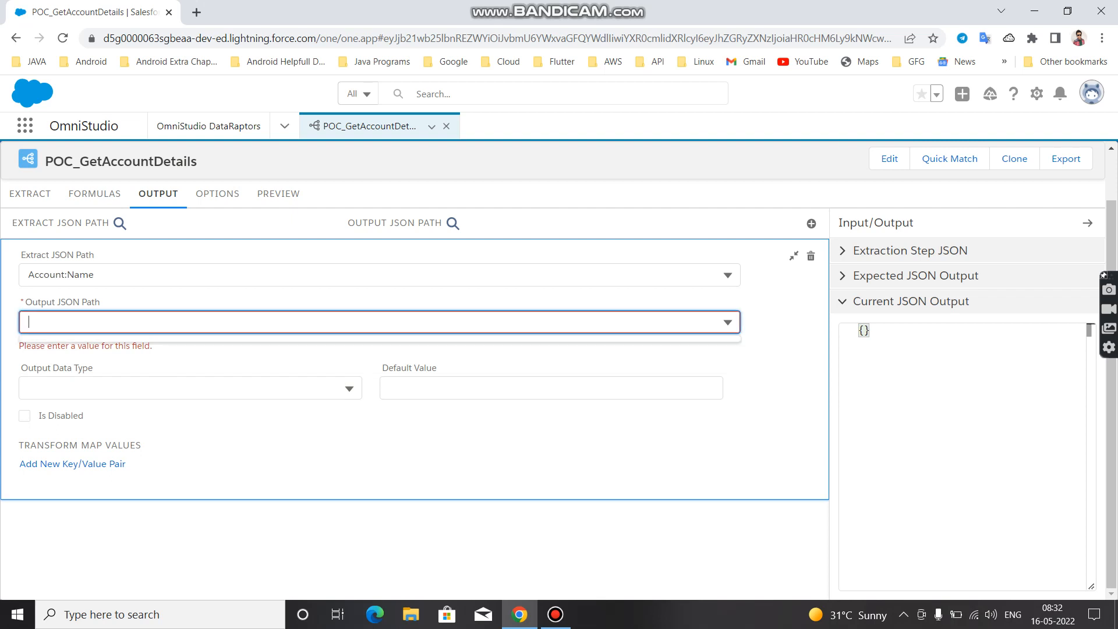
pyautogui.write('Name')
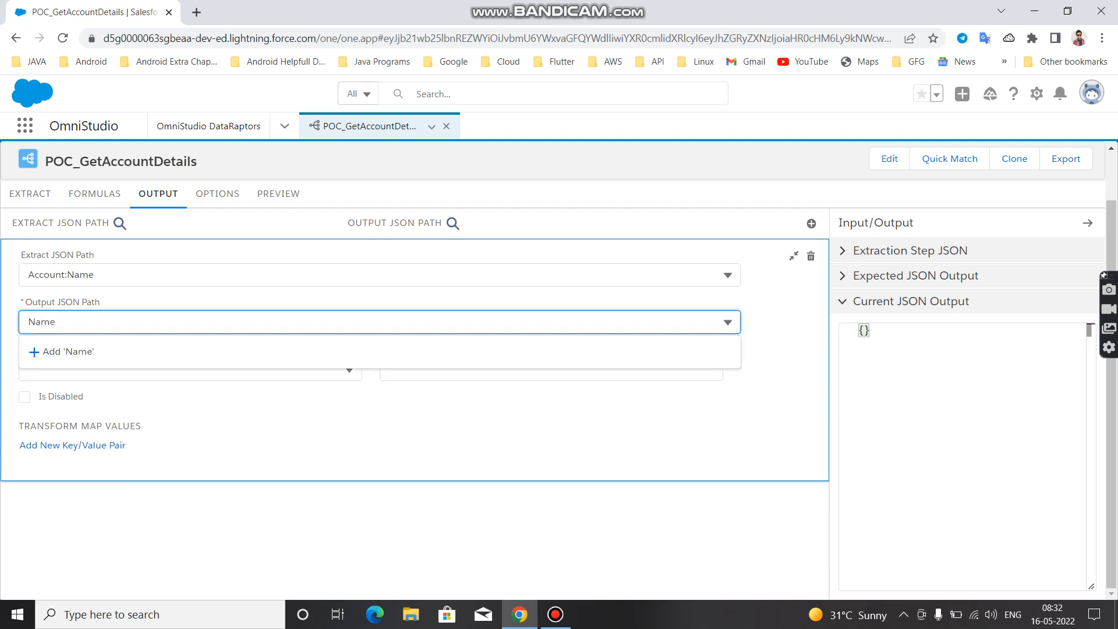
pyautogui.press('Return')
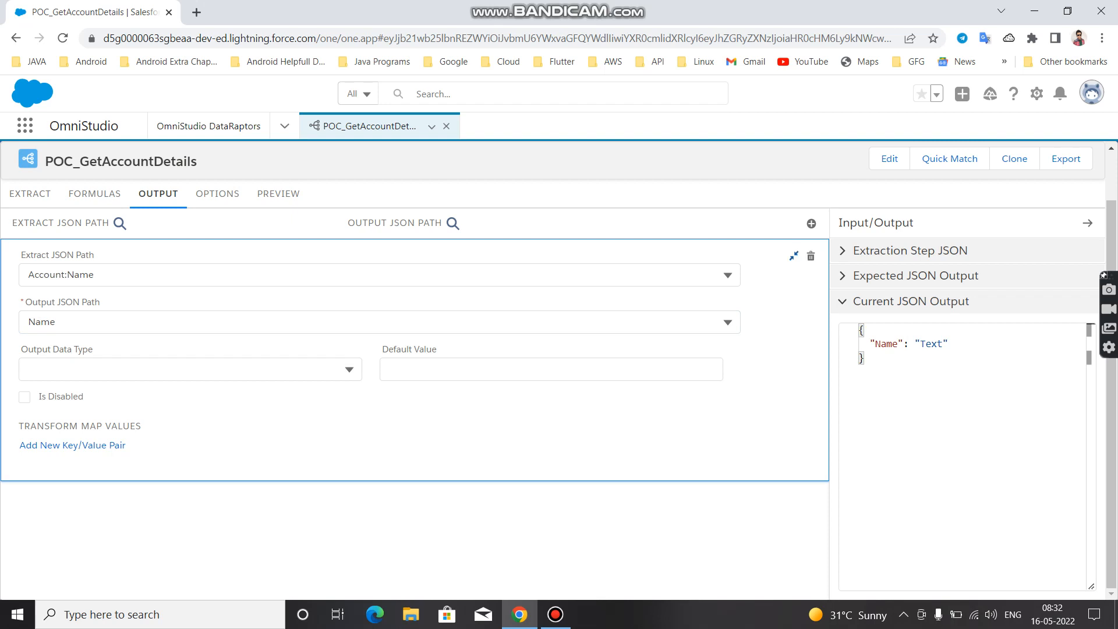
pyautogui.click(794, 255)
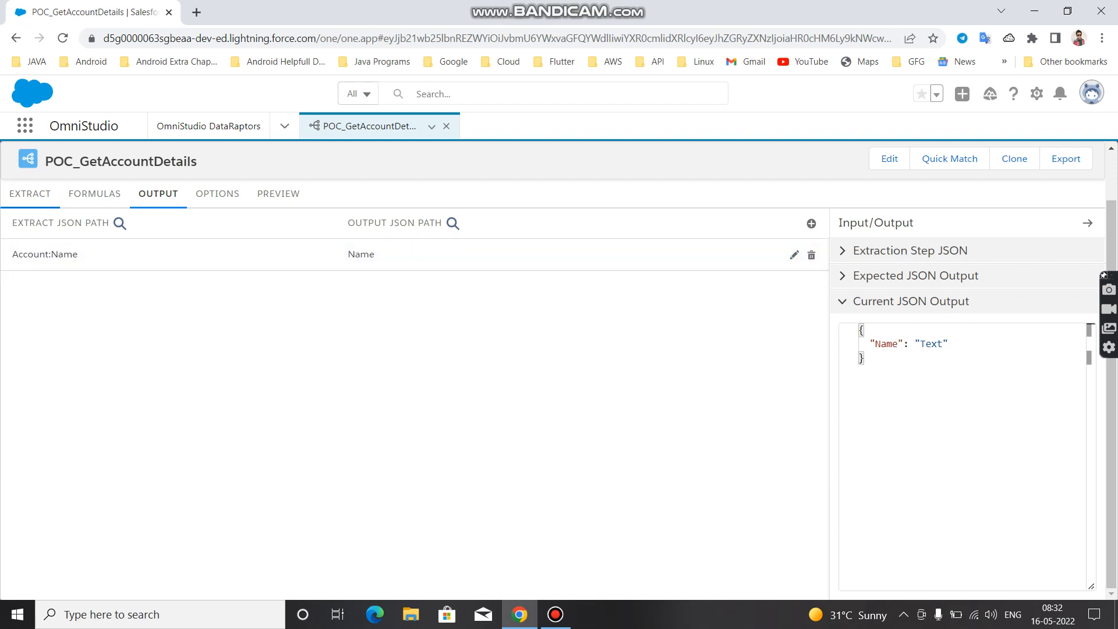
# Check the extract step's output path, and add an output mapping from Account:AccountNumber to AccountNumber
pyautogui.click(30, 194)
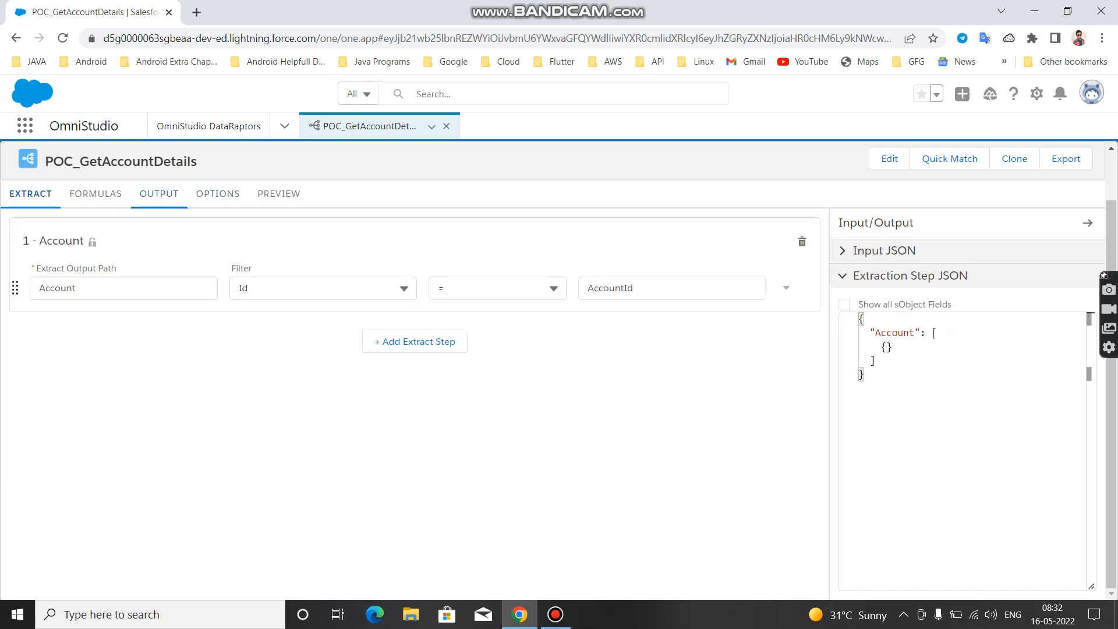
pyautogui.click(159, 194)
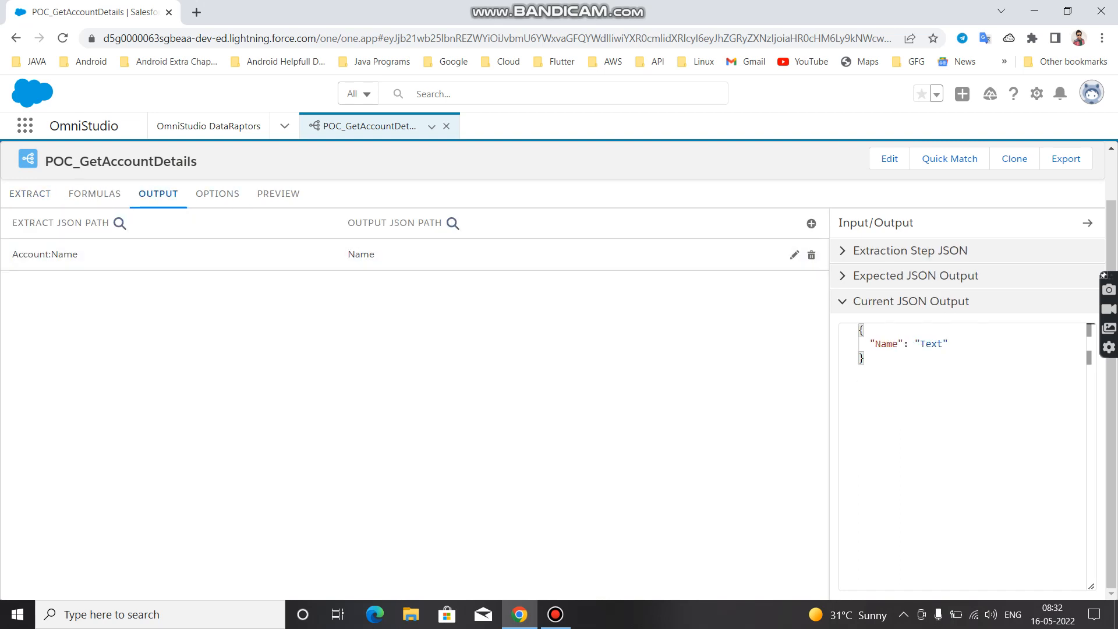
pyautogui.click(811, 223)
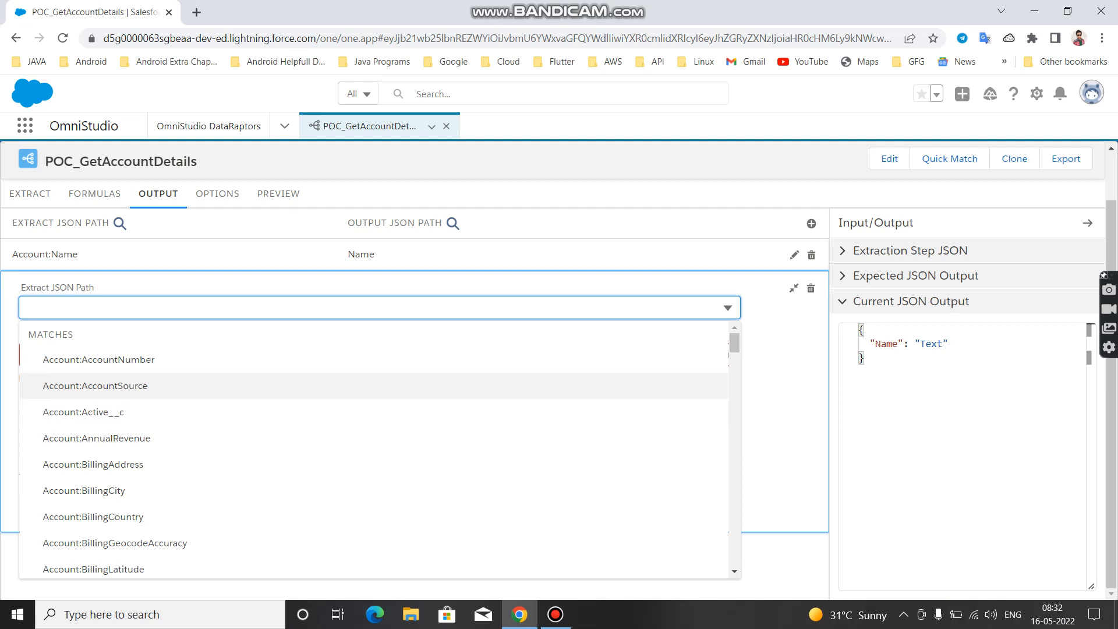
pyautogui.click(98, 360)
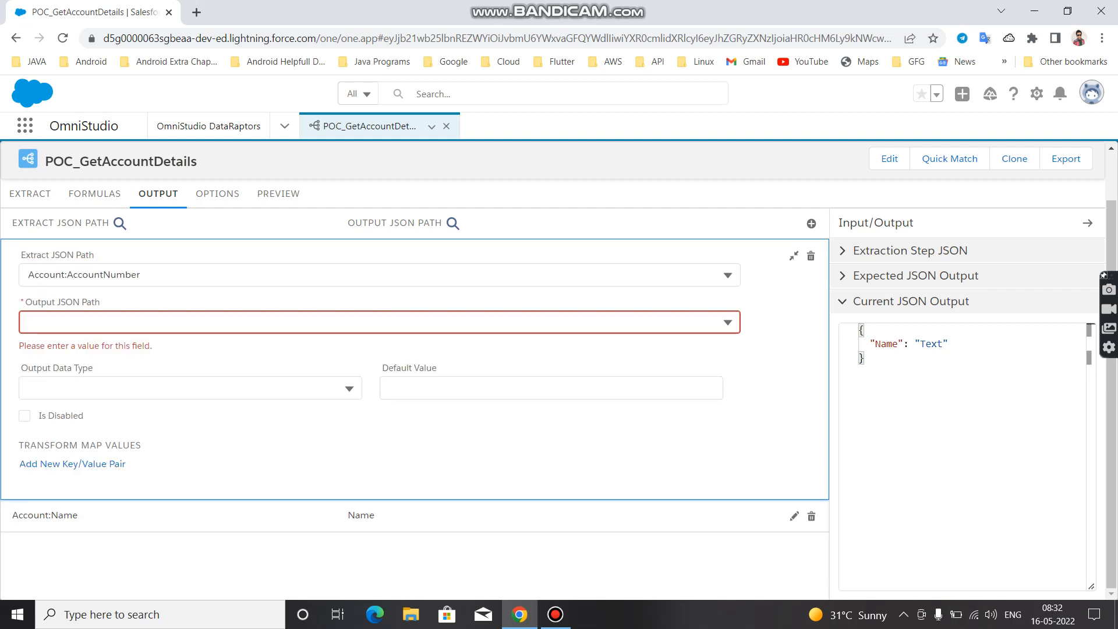
pyautogui.click(98, 322)
pyautogui.write('Accou')
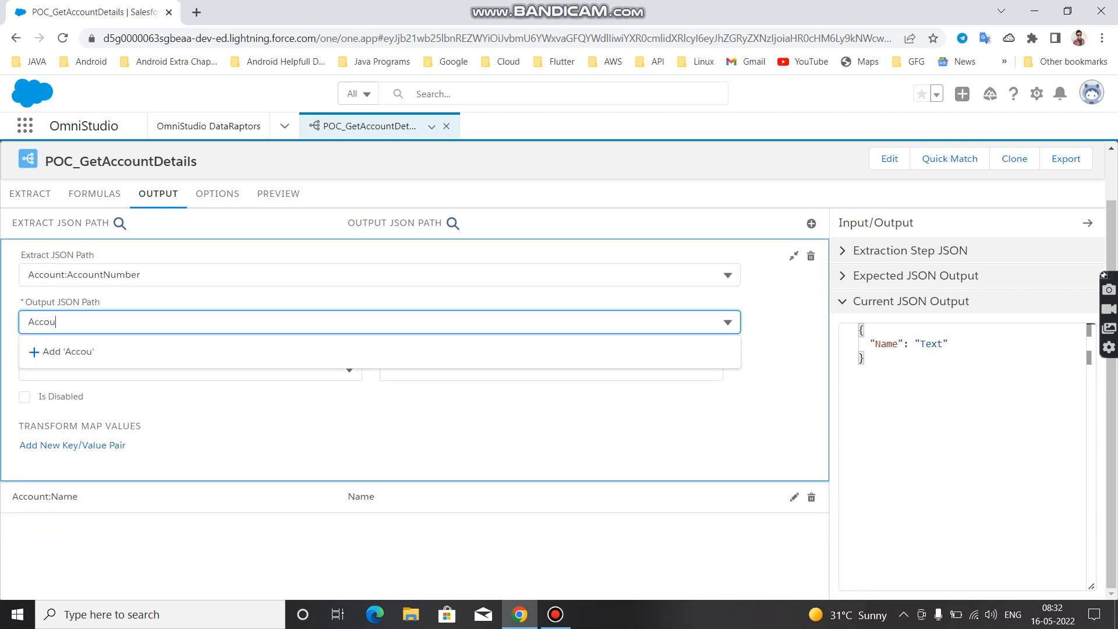
pyautogui.write('ntNumber')
pyautogui.press('Return')
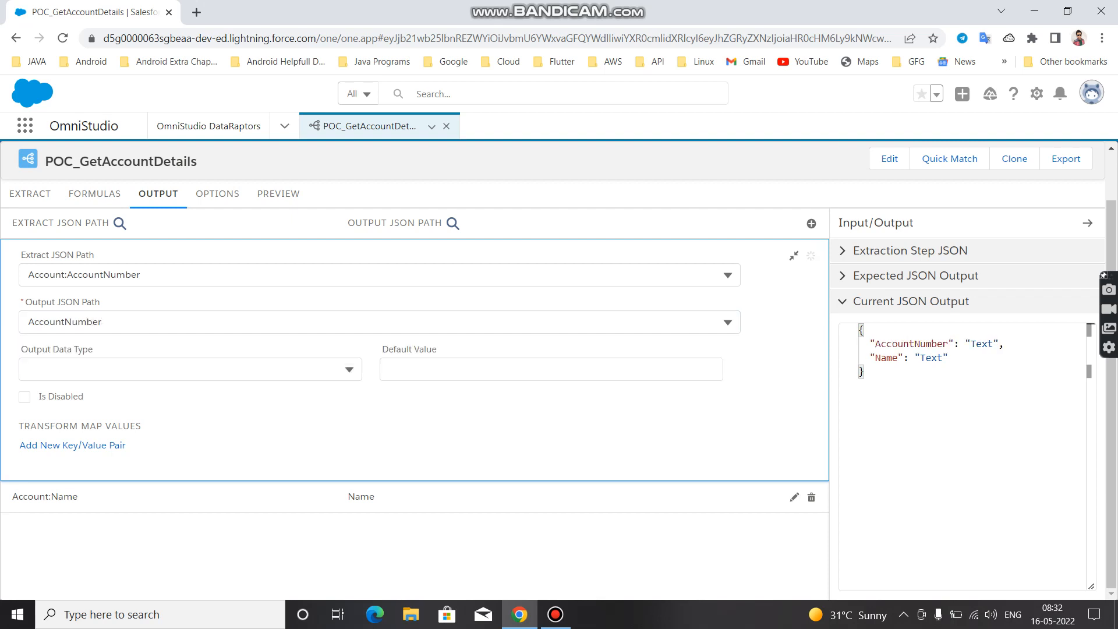
pyautogui.click(793, 255)
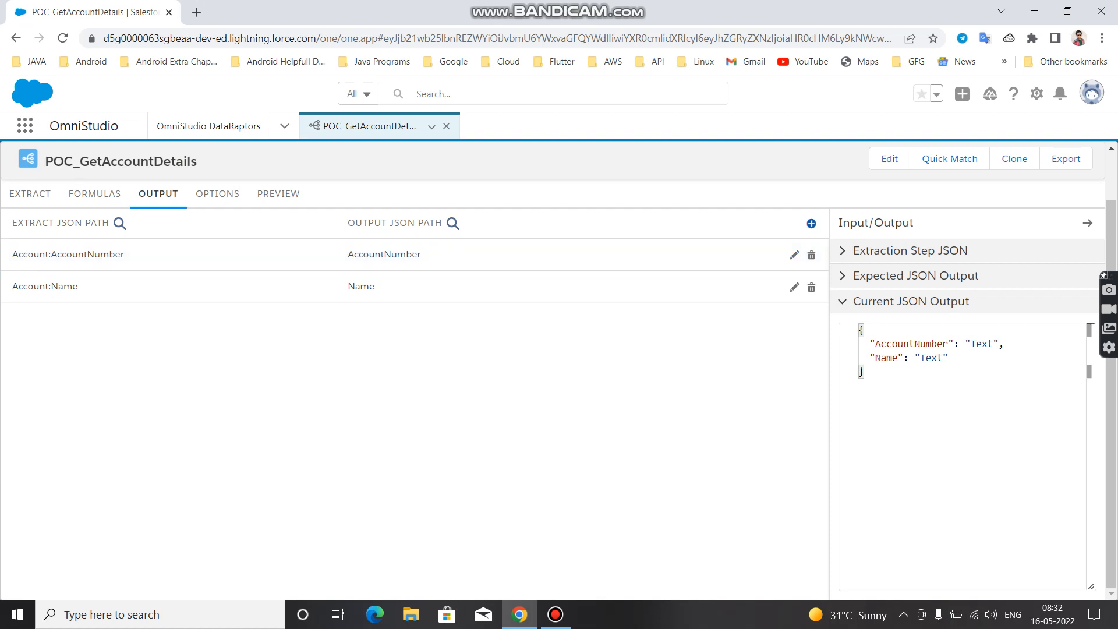
# Add another output mapping with Account:Active__c as its extract JSON path
pyautogui.click(810, 224)
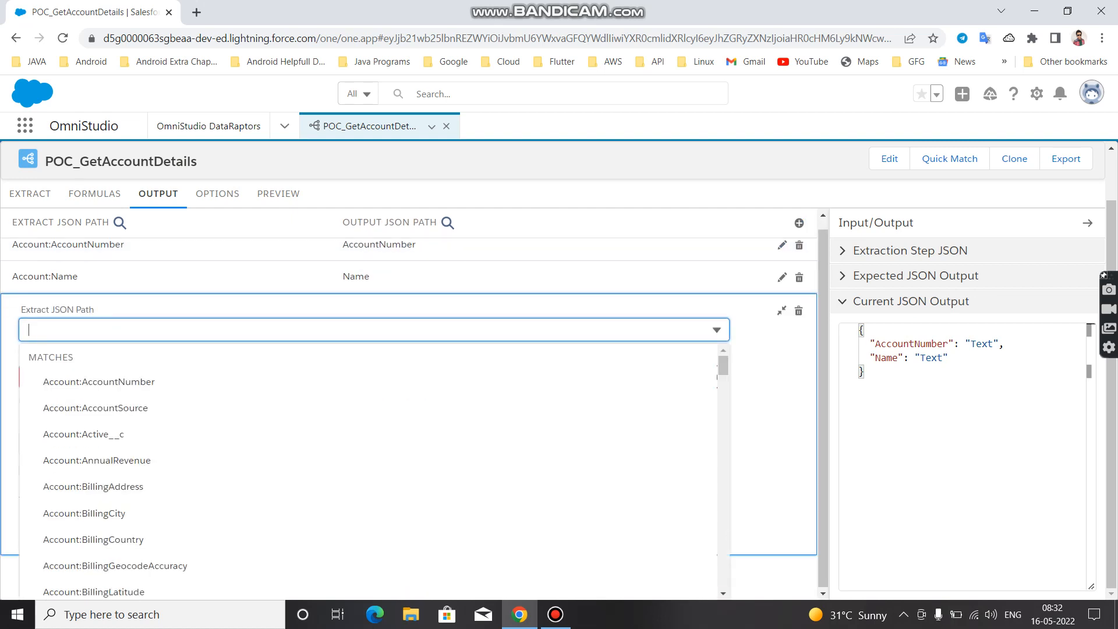
pyautogui.write('Stat')
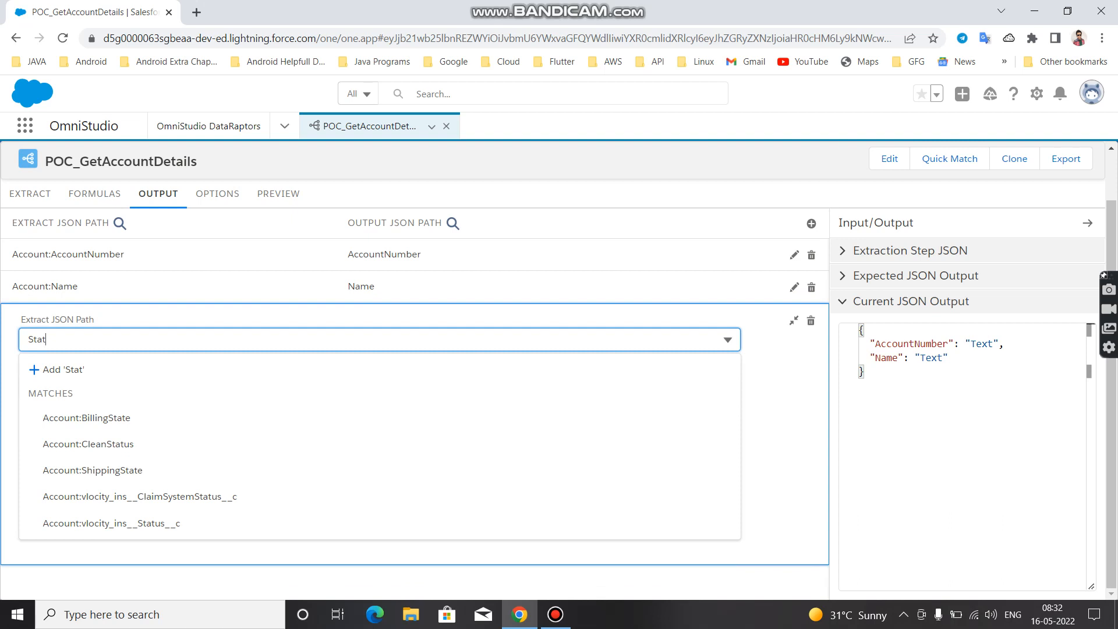
pyautogui.press('BackSpace')
pyautogui.press('BackSpace')
pyautogui.press('BackSpace')
pyautogui.press('BackSpace')
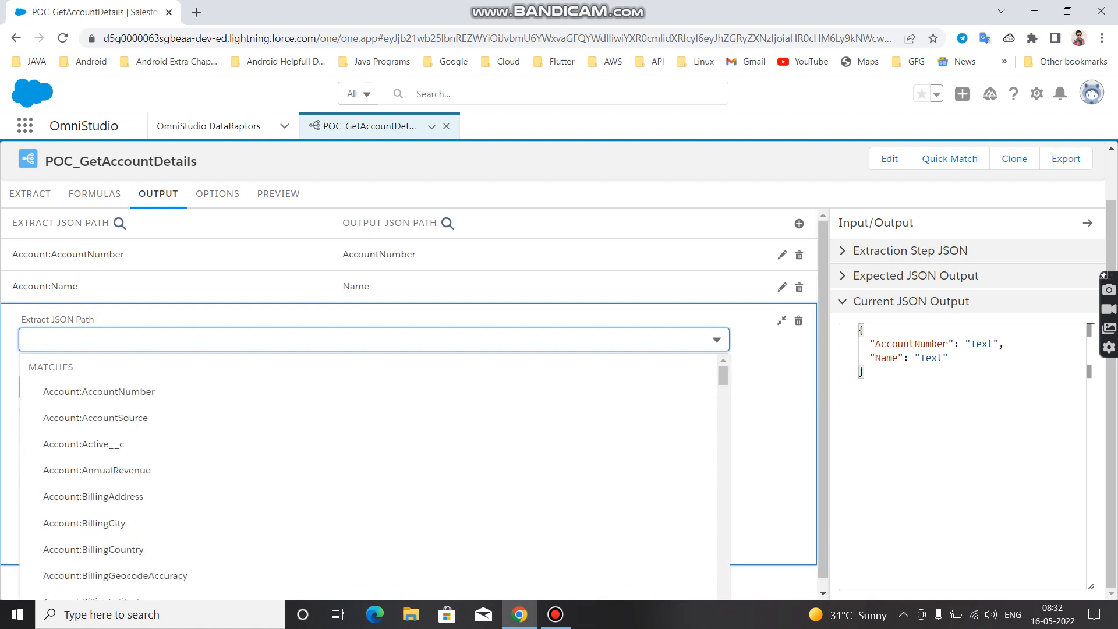
pyautogui.write('Ac')
pyautogui.press('Down')
pyautogui.press('Down')
pyautogui.press('Down')
pyautogui.press('Down')
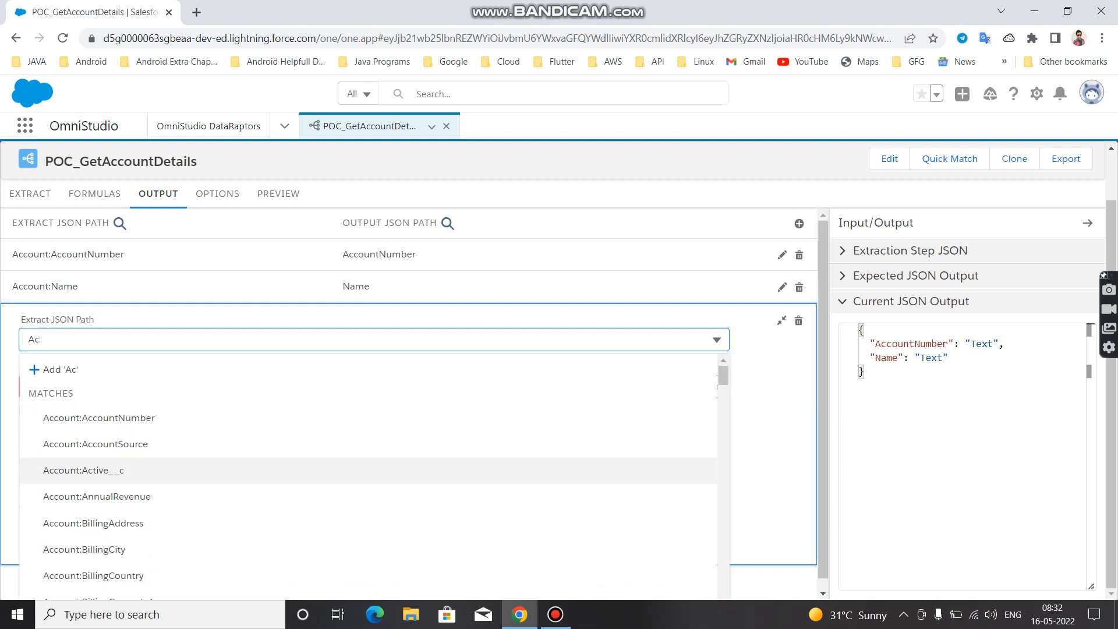
pyautogui.press('Return')
# Set the output JSON path of the Account:Active__c mapping to Status and collapse the mapping
pyautogui.click(379, 355)
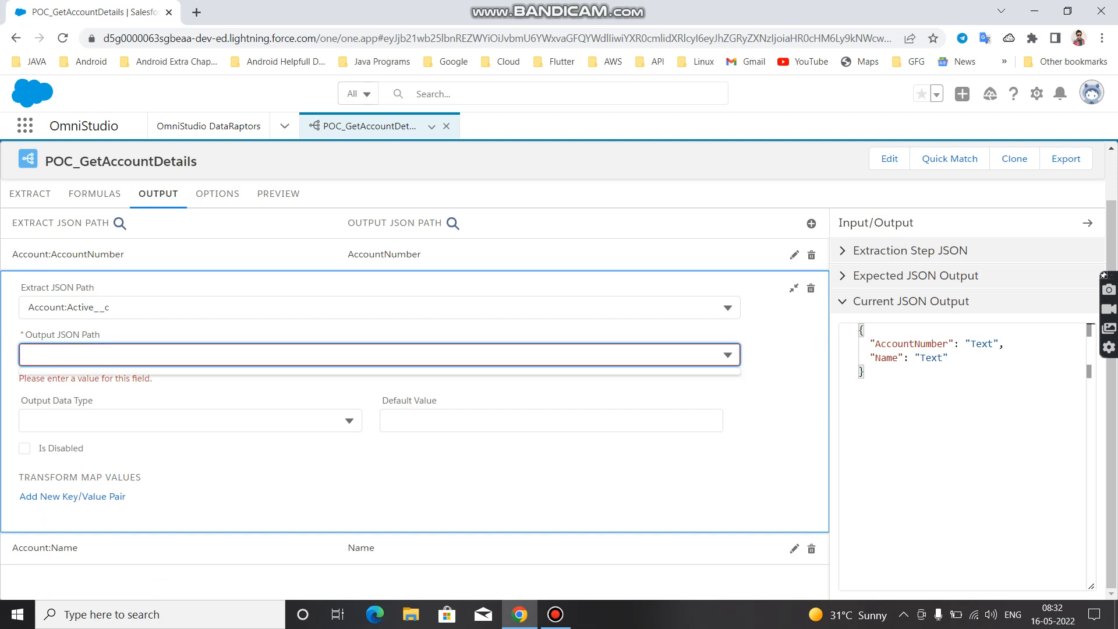
pyautogui.write('A')
pyautogui.press('BackSpace')
pyautogui.write('Status')
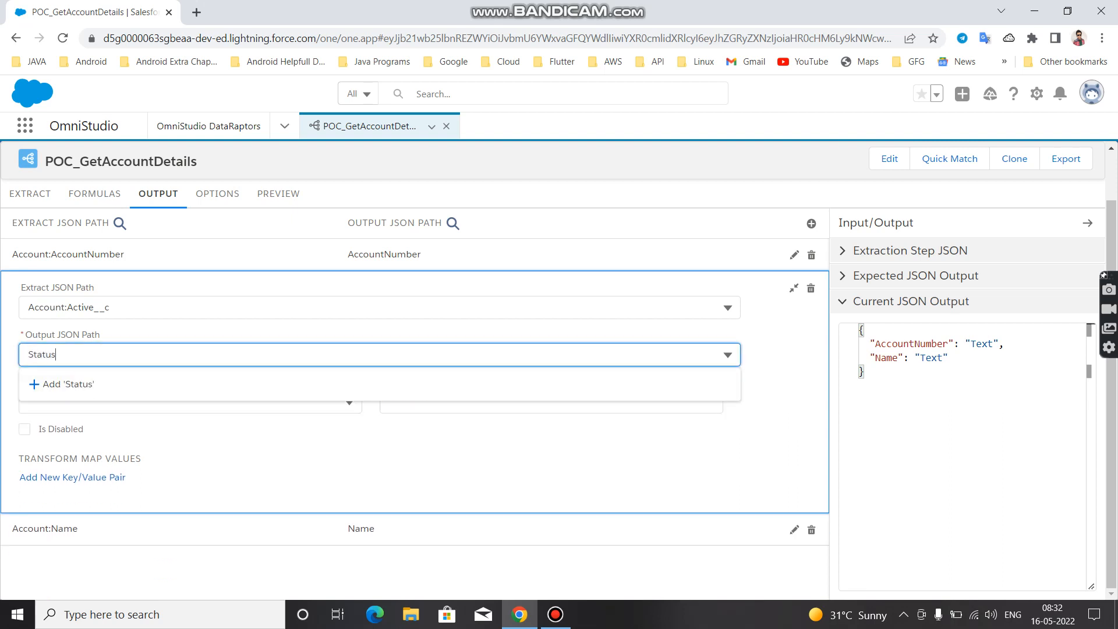
pyautogui.press('Down')
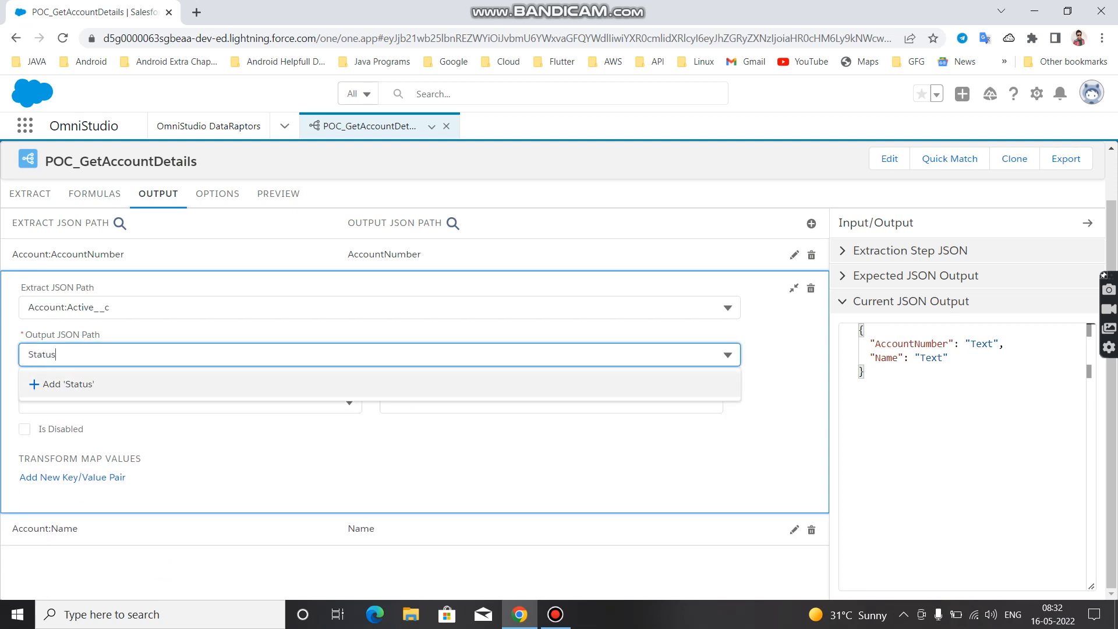
pyautogui.press('Return')
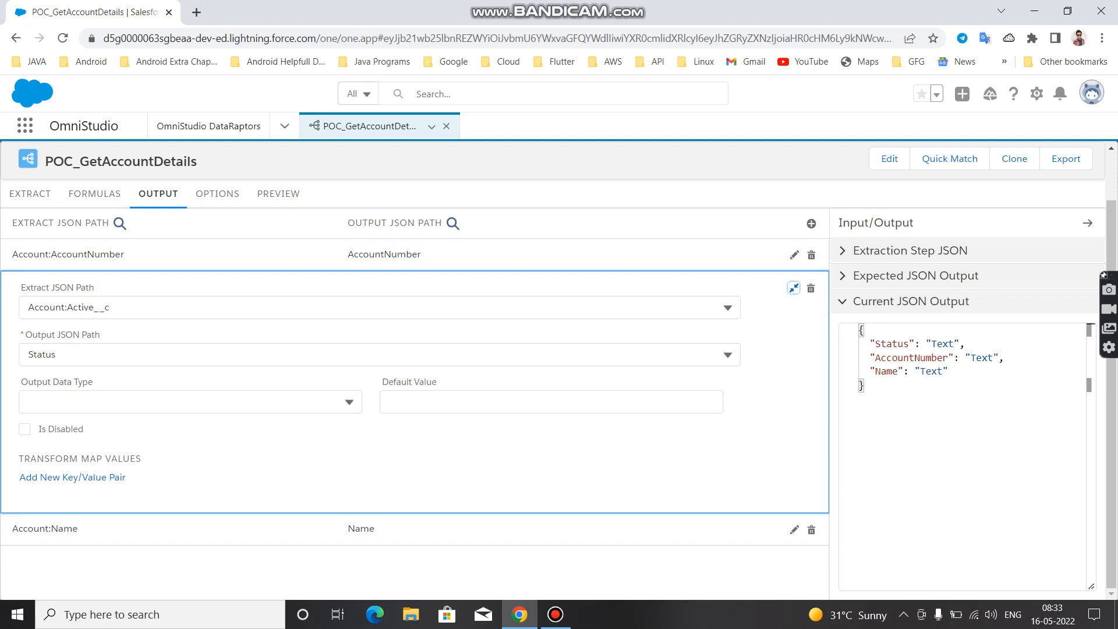
pyautogui.click(793, 287)
# Add another output mapping with Account:NumberOfEmployees as its extract JSON path
pyautogui.click(811, 223)
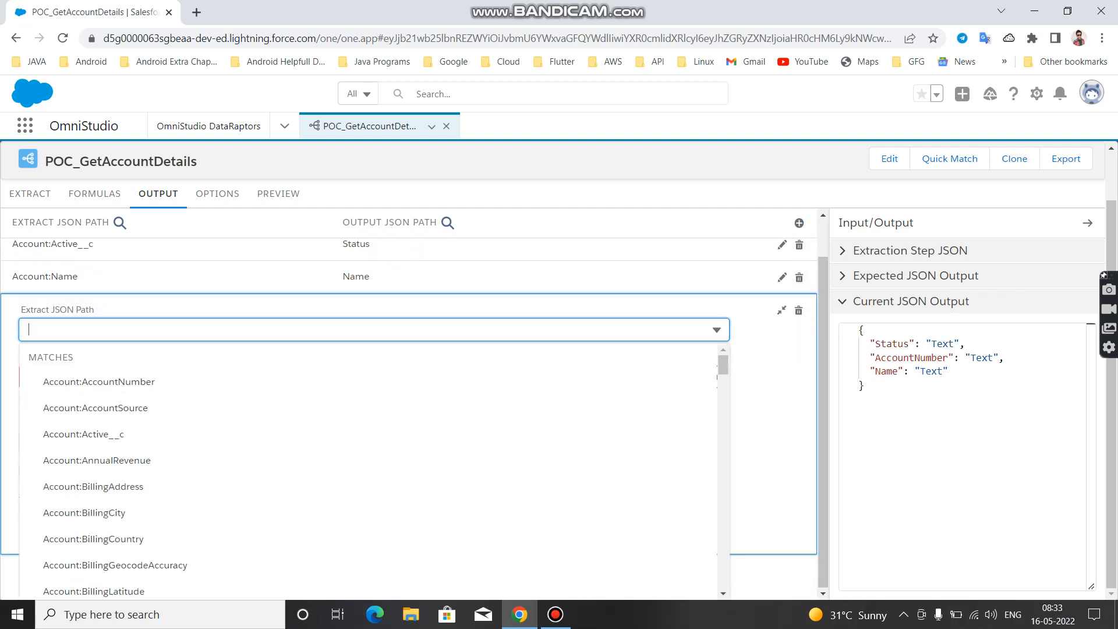
pyautogui.press('Down')
pyautogui.press('Down')
pyautogui.press('Down')
pyautogui.press('Down')
pyautogui.press('Down')
pyautogui.press('Down')
pyautogui.press('Down')
pyautogui.press('Down')
pyautogui.press('Down')
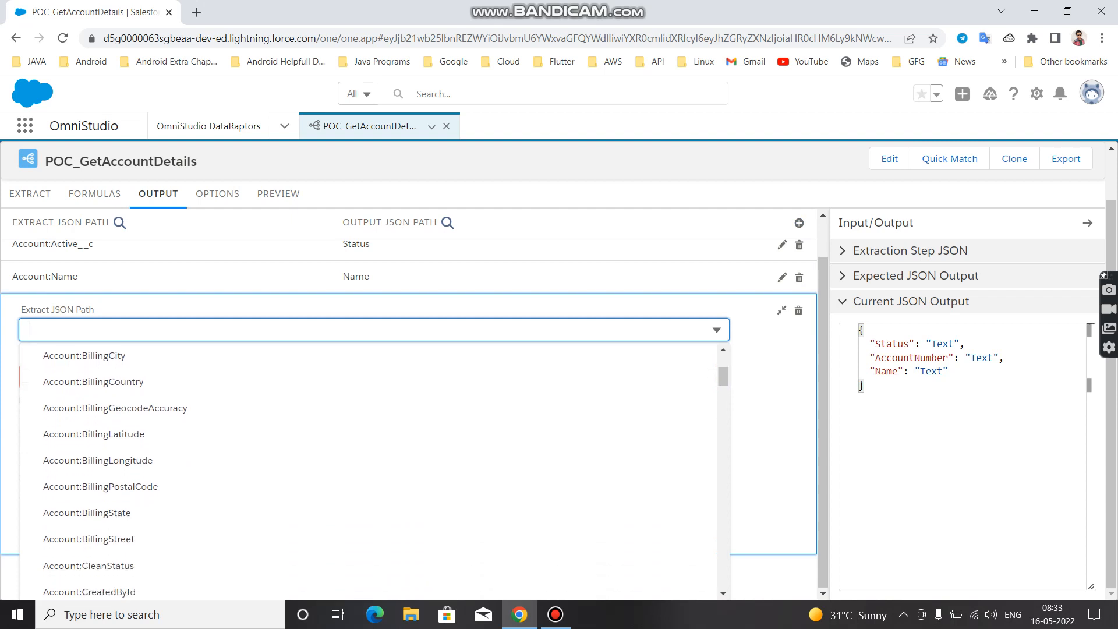
pyautogui.press('Down')
pyautogui.press('Down')
pyautogui.press('Down')
pyautogui.press('Down')
pyautogui.press('Down')
pyautogui.press('Down')
pyautogui.press('Down')
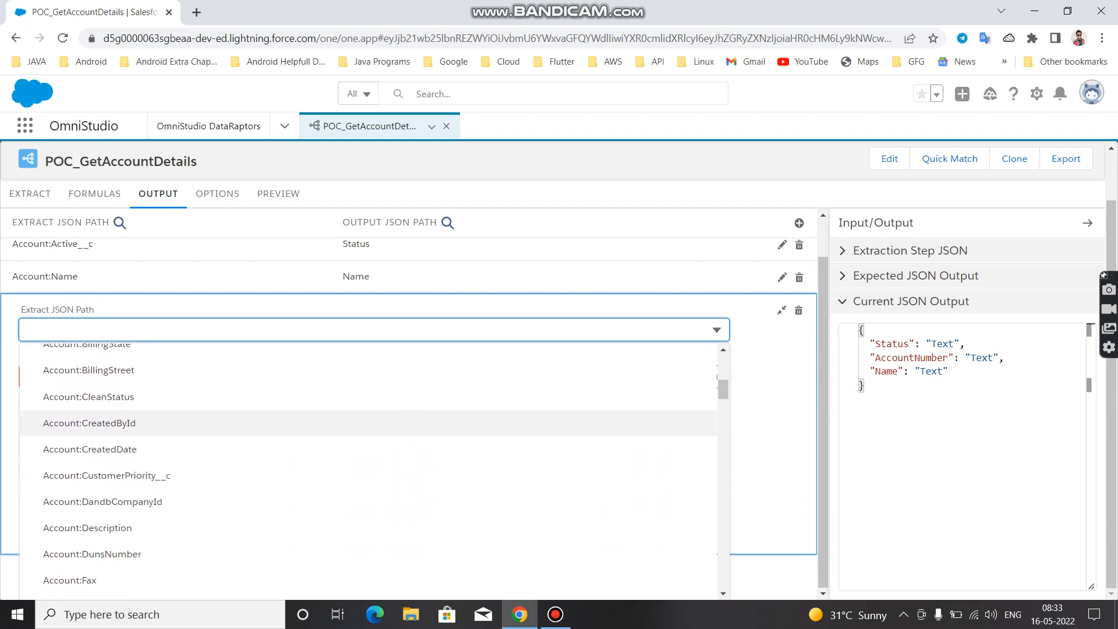
pyautogui.press('Down')
pyautogui.press('Down')
pyautogui.press('Down')
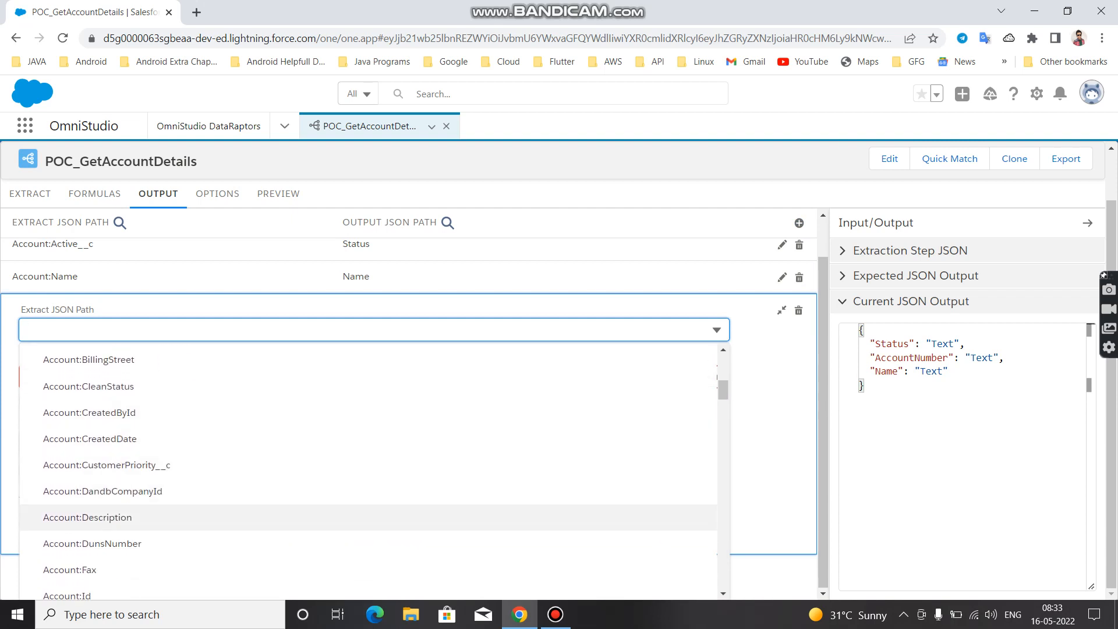
pyautogui.press('Down')
pyautogui.press('Down')
pyautogui.press('Down')
pyautogui.press('Down')
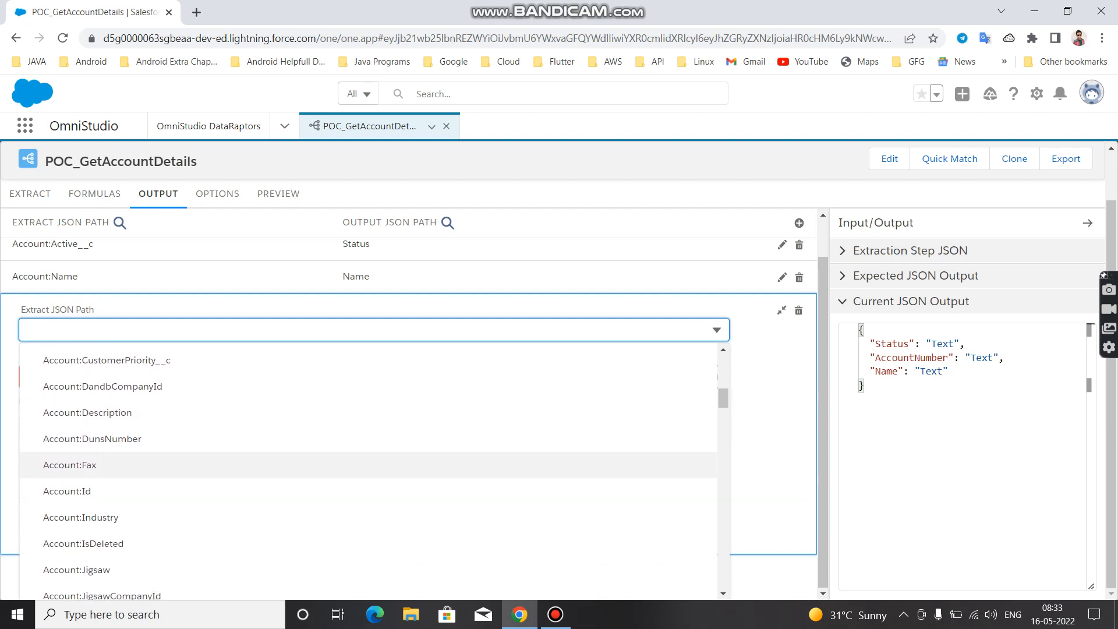
pyautogui.press('Down')
pyautogui.press('Down')
pyautogui.press('Down')
pyautogui.press('Down')
pyautogui.press('Down')
pyautogui.press('Down')
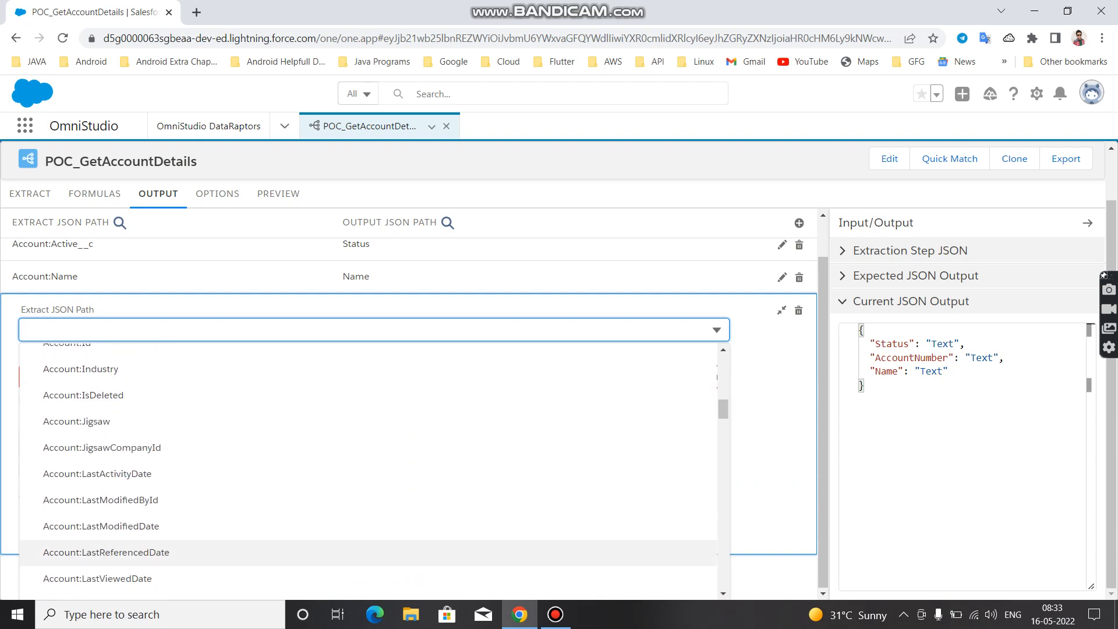
pyautogui.scroll(-3, 368, 498)
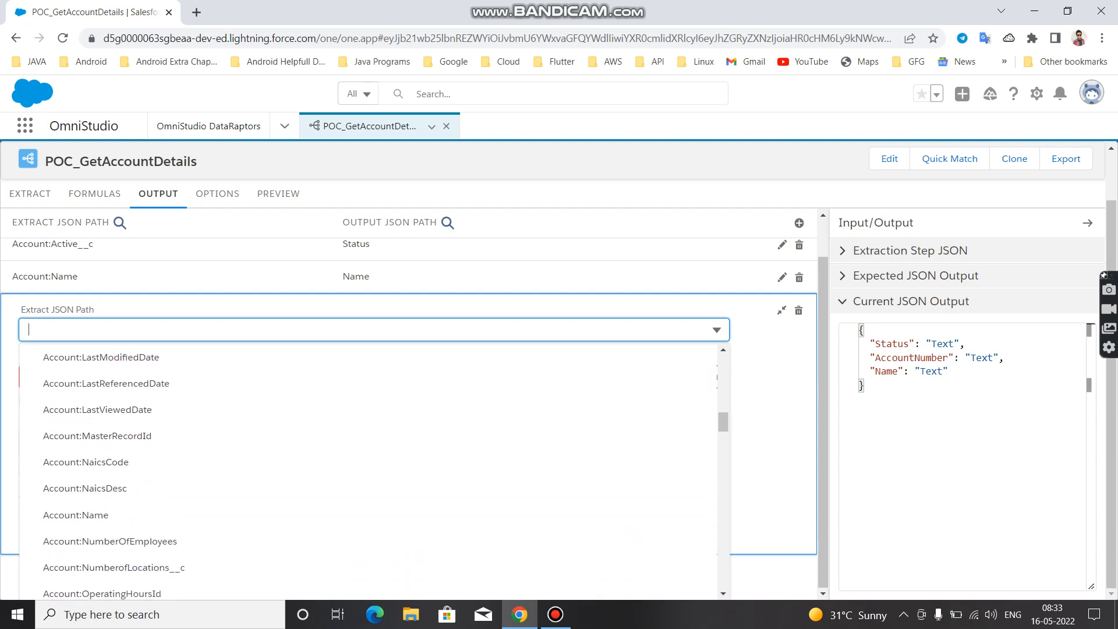
pyautogui.scroll(-2, 368, 495)
pyautogui.click(110, 434)
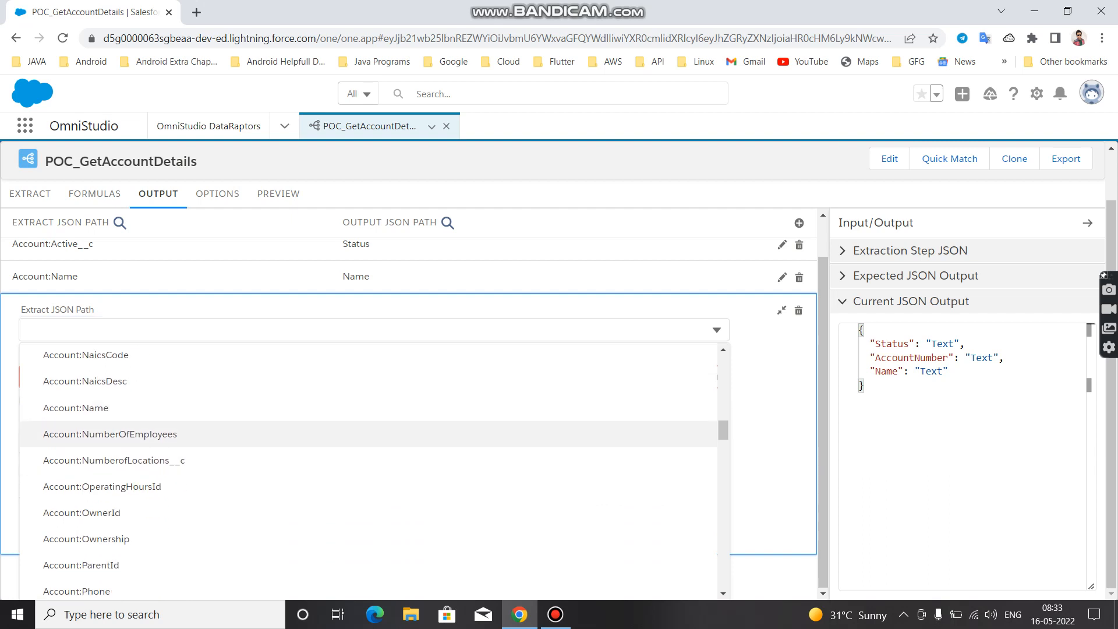
# Set the output JSON path of the Account:NumberOfEmployees mapping to NumberOfEmployees and collapse the mapping
pyautogui.click(111, 419)
pyautogui.write('N')
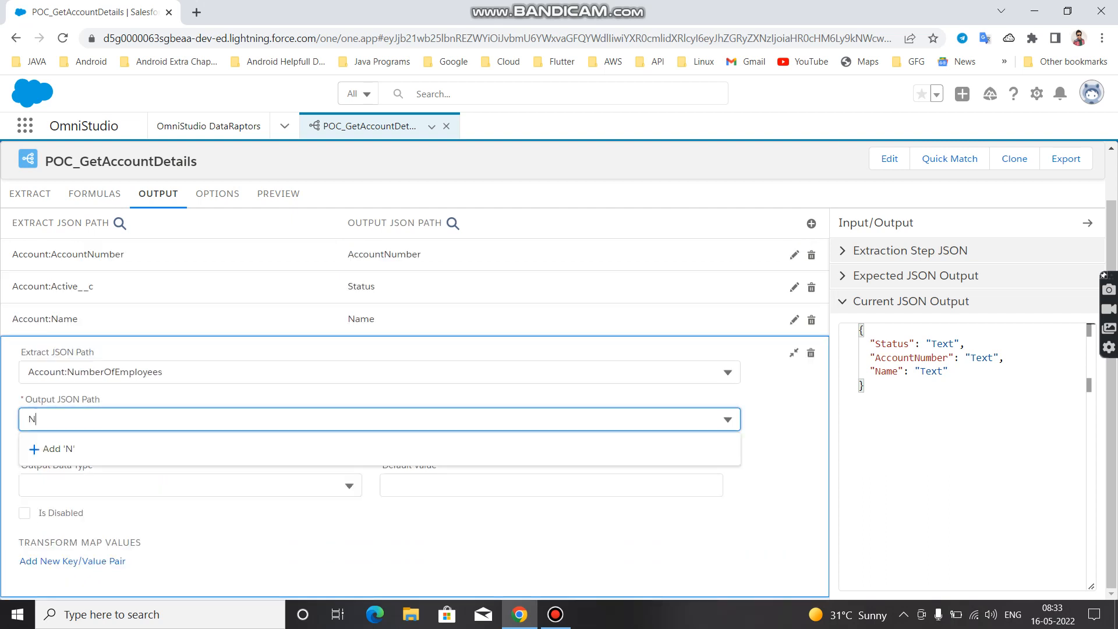
pyautogui.write('umberOf')
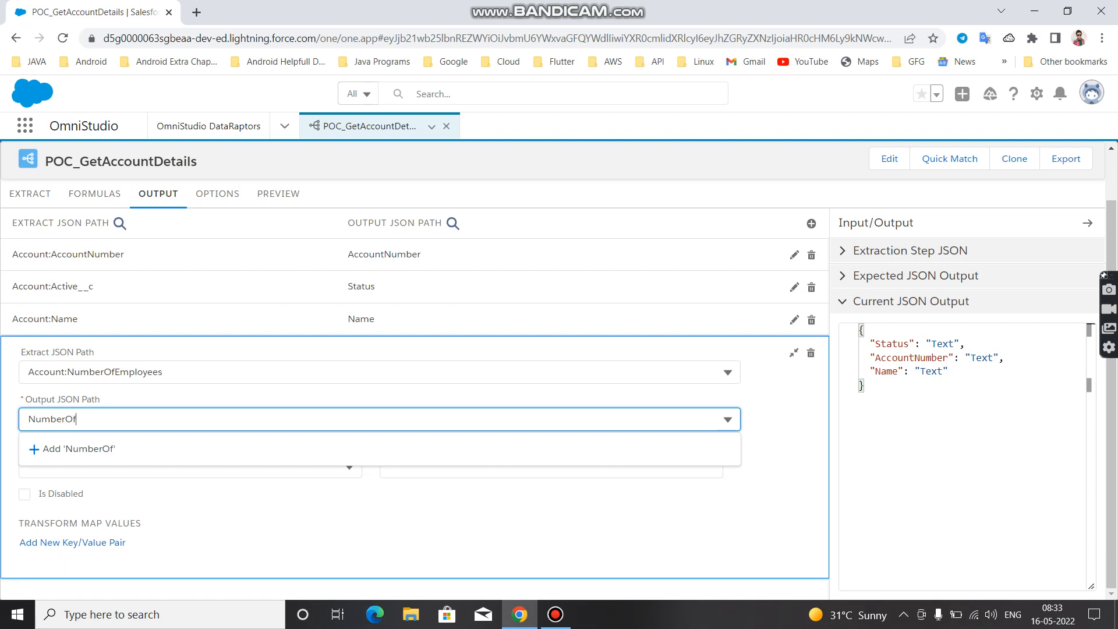
pyautogui.write('Employees')
pyautogui.click(103, 448)
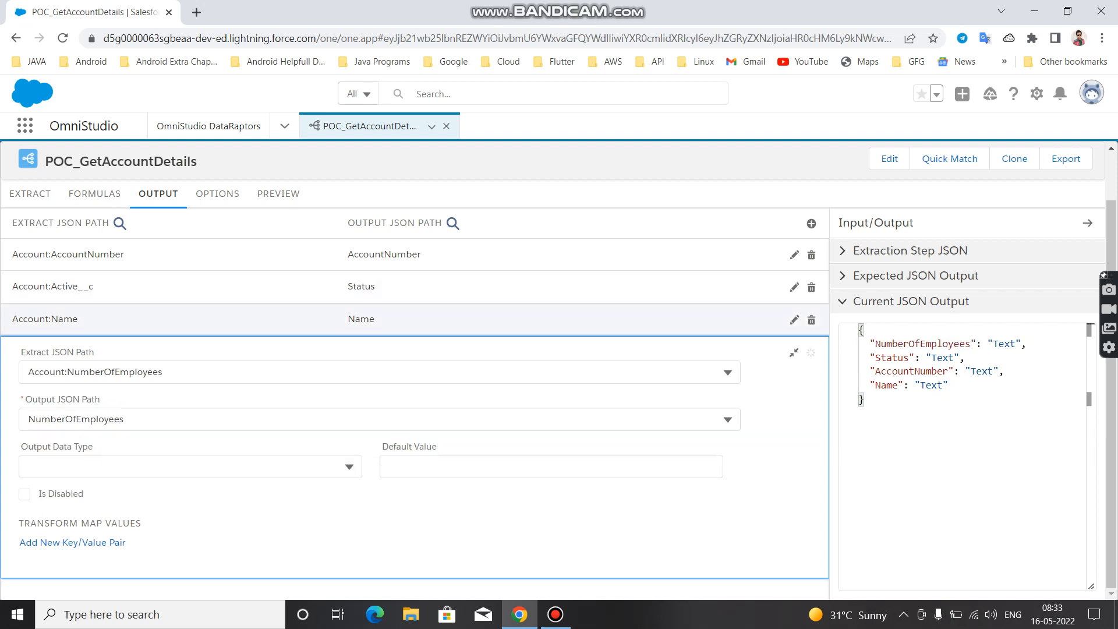
pyautogui.click(794, 352)
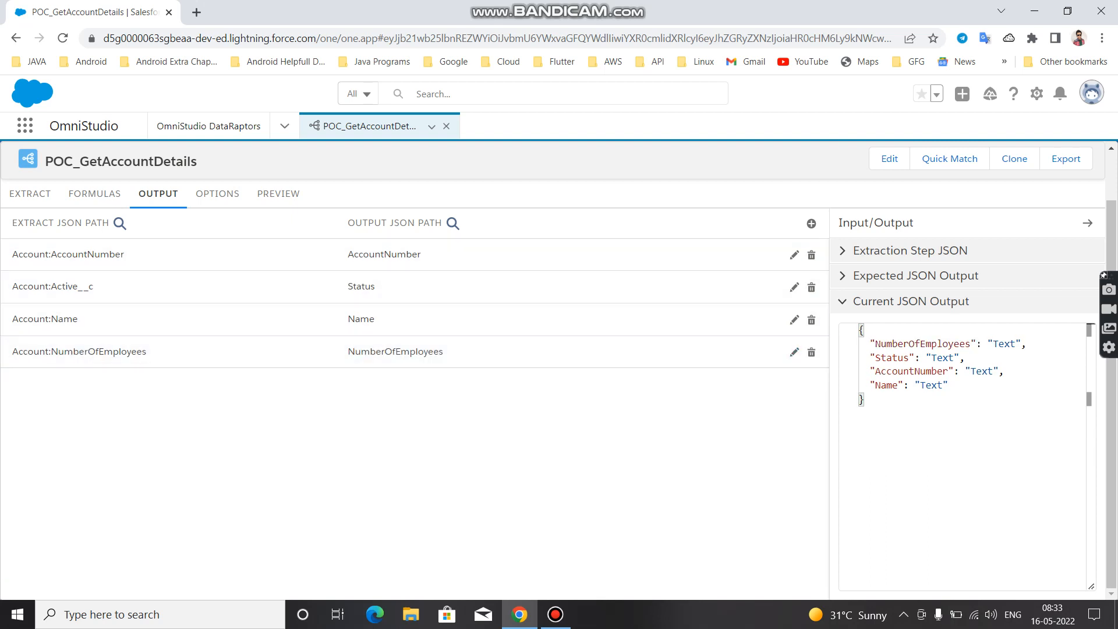
pyautogui.click(811, 223)
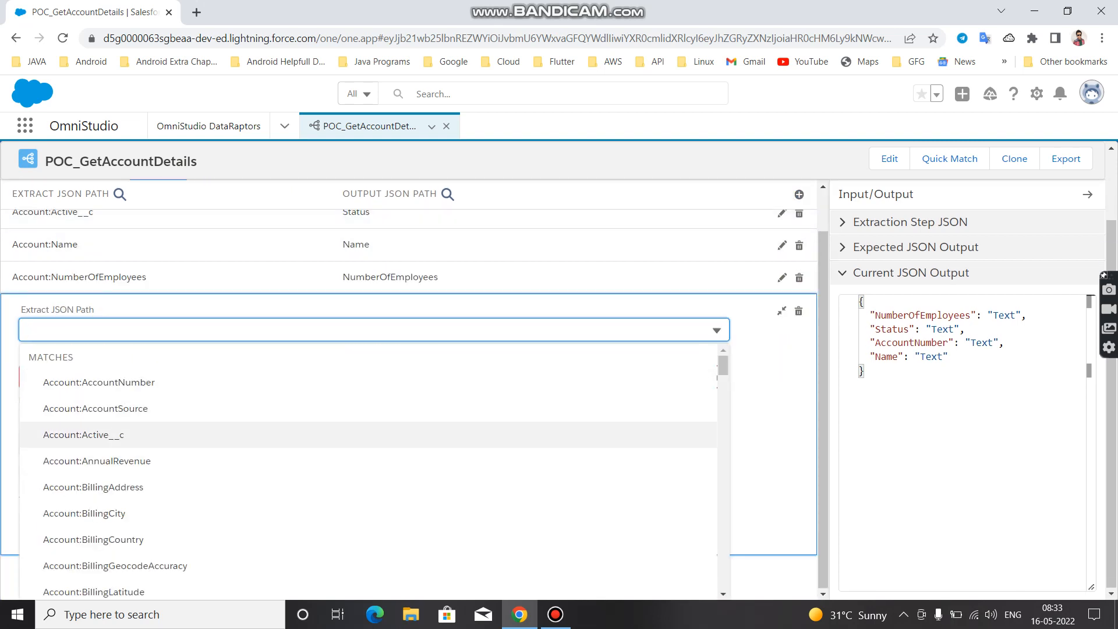
pyautogui.scroll(-15, 366, 466)
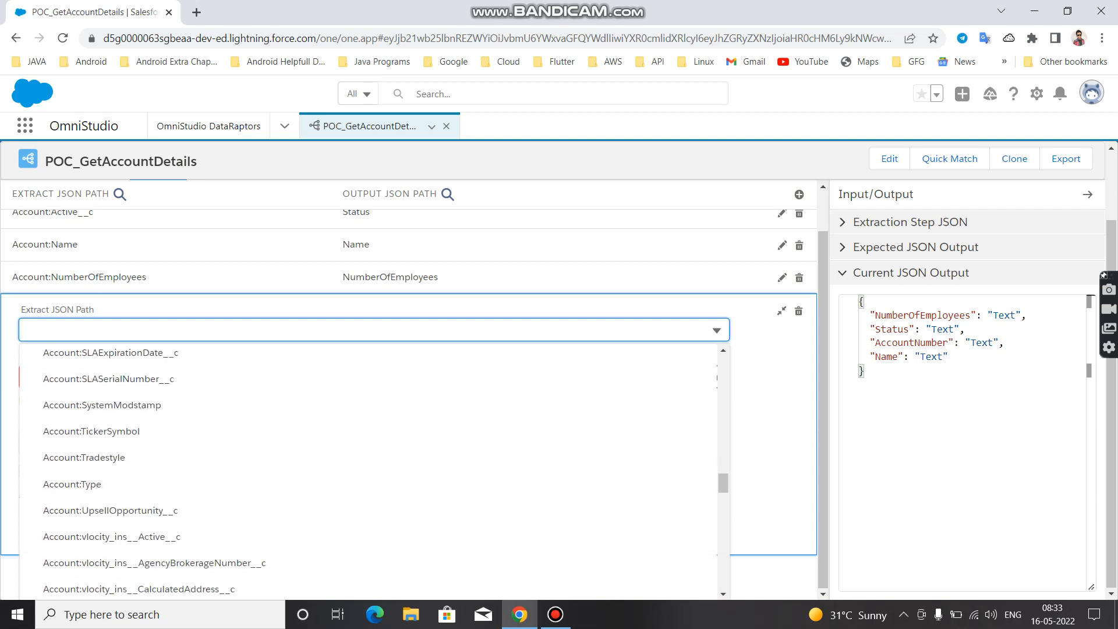
pyautogui.scroll(-1, 366, 504)
pyautogui.click(768, 512)
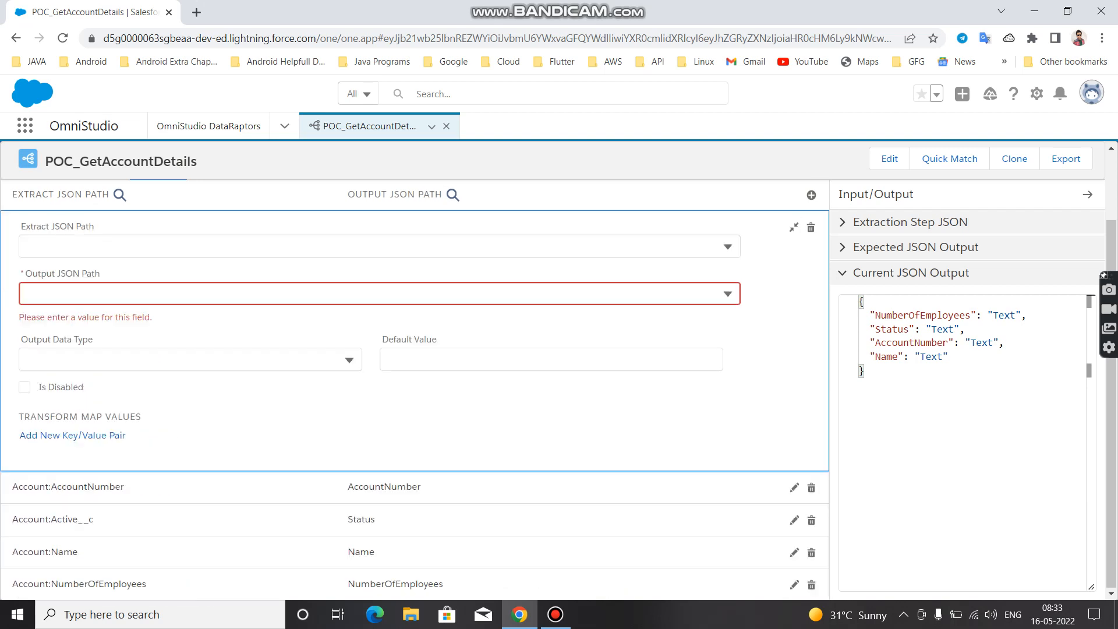
pyautogui.click(810, 228)
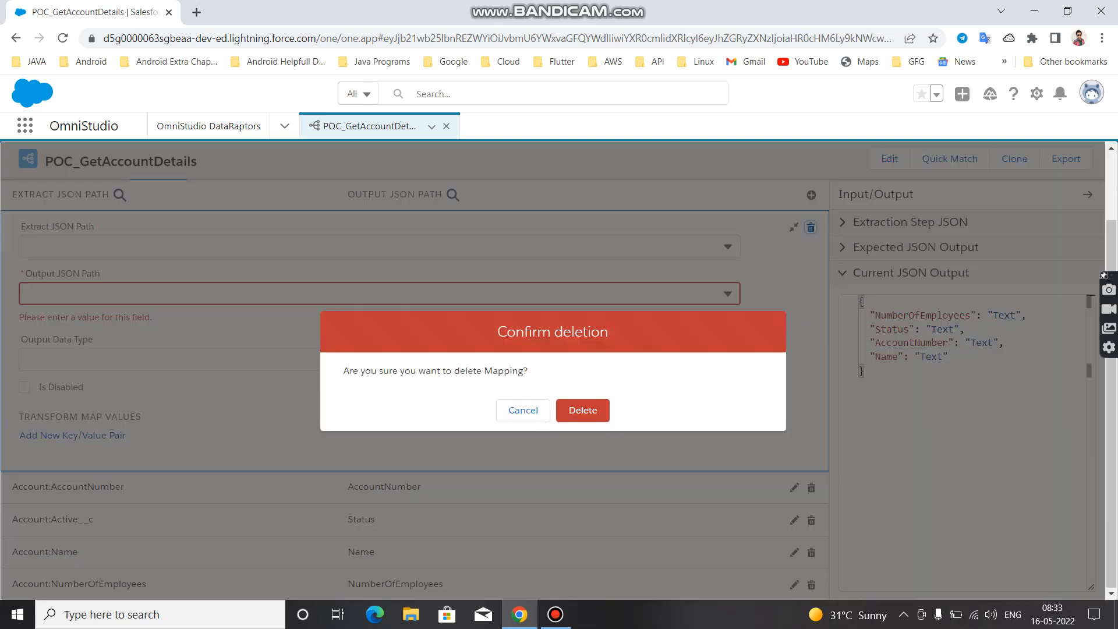
pyautogui.click(582, 410)
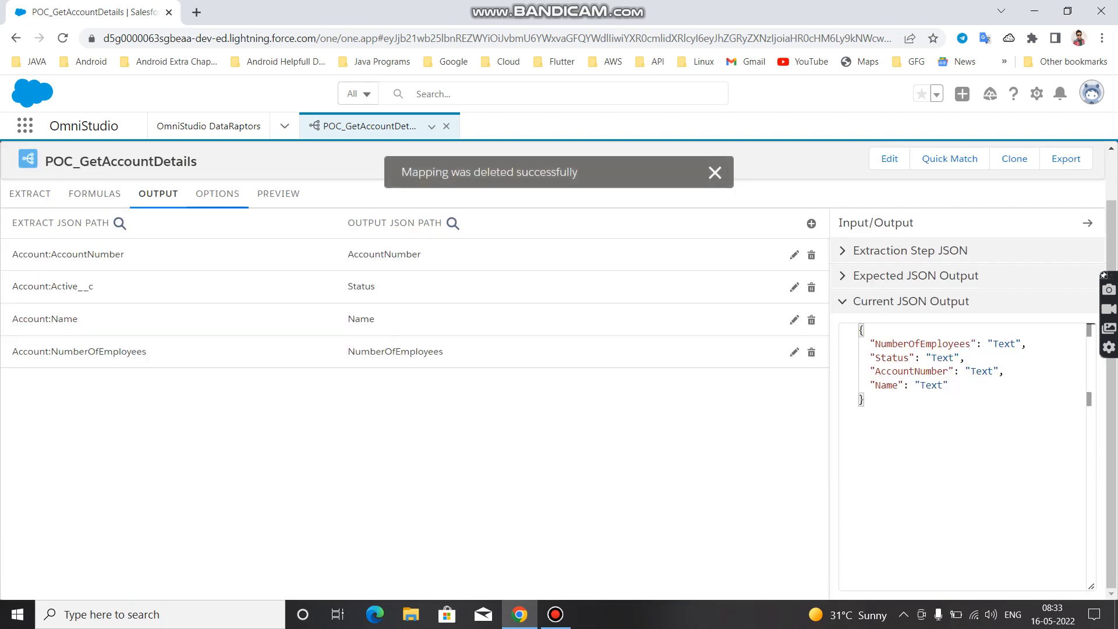
# Add an empty input parameter row to the DataRaptor preview and check the parameter name used by the extract filter
pyautogui.click(278, 193)
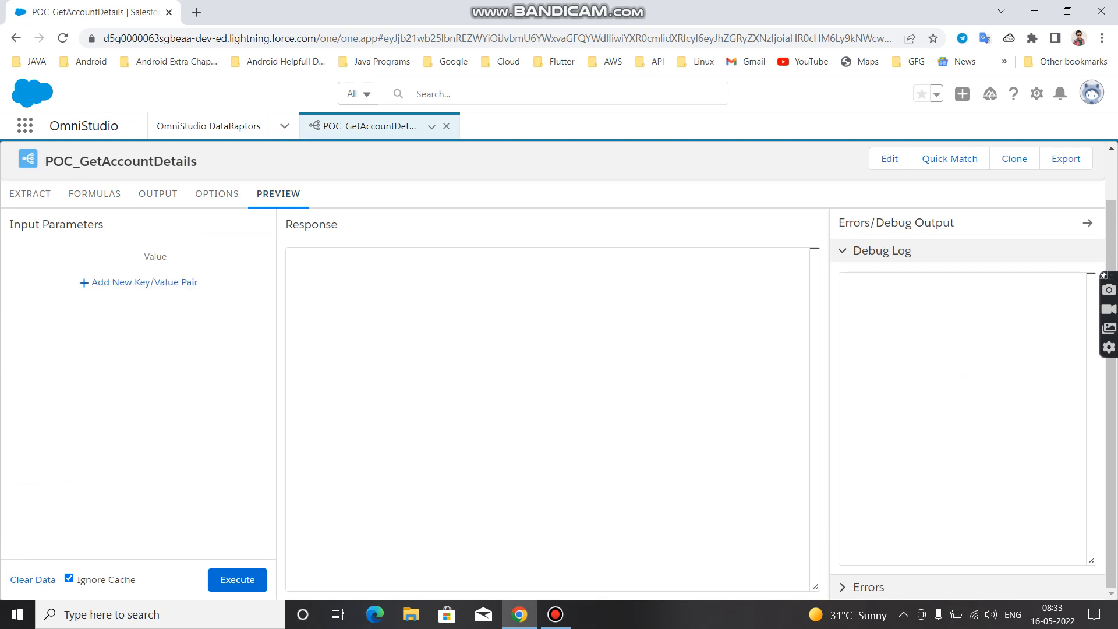
pyautogui.click(138, 282)
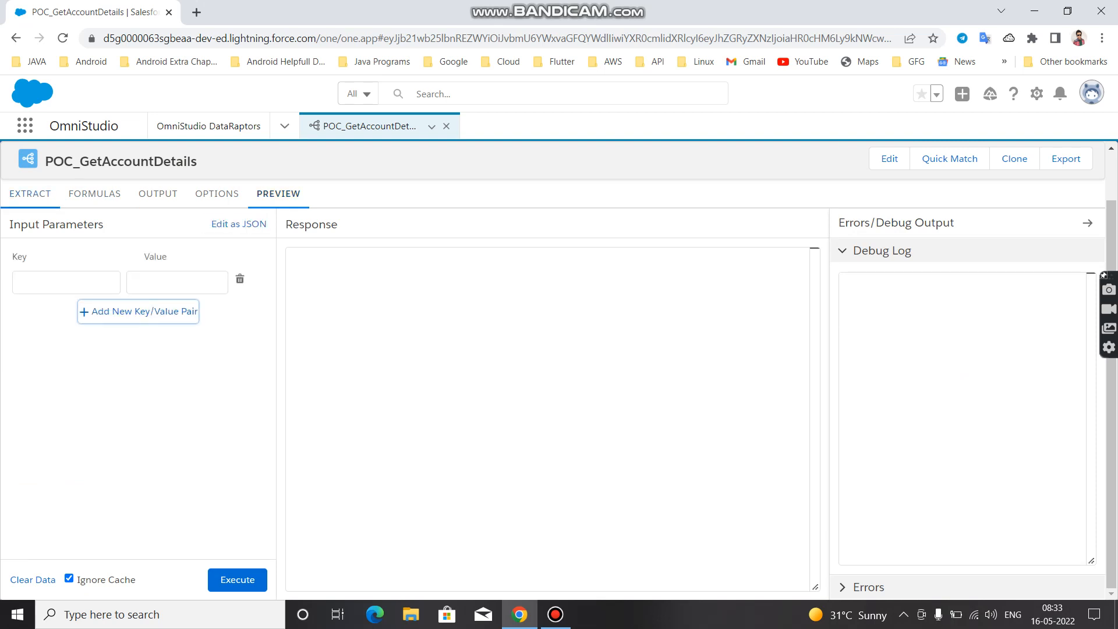
pyautogui.click(30, 193)
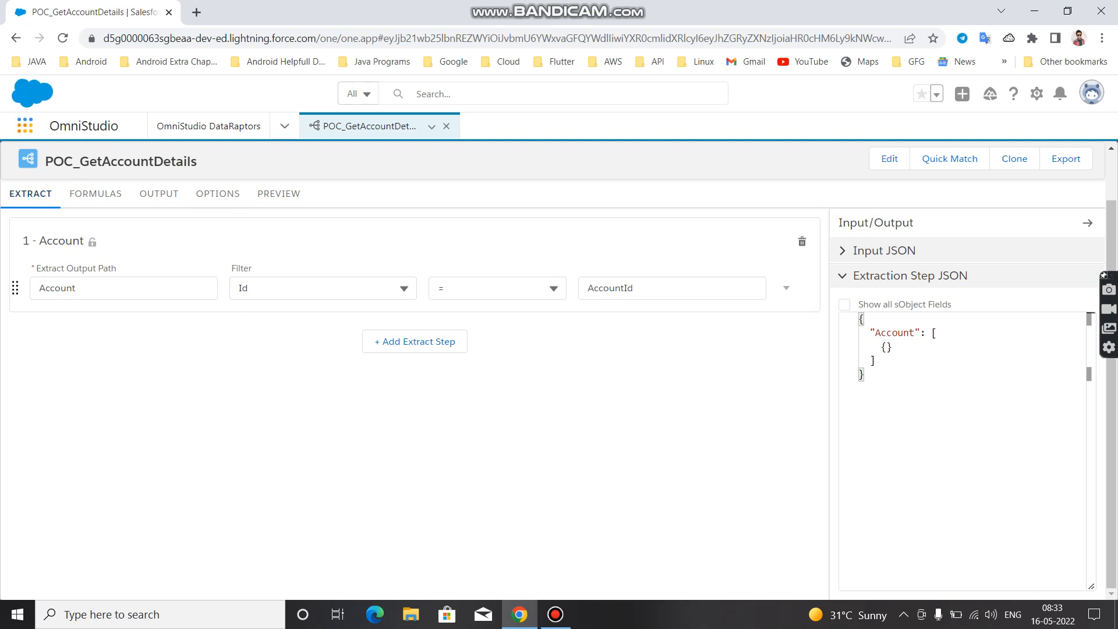
# Find the Accounts object through the item search and show its All Accounts list view
pyautogui.click(25, 125)
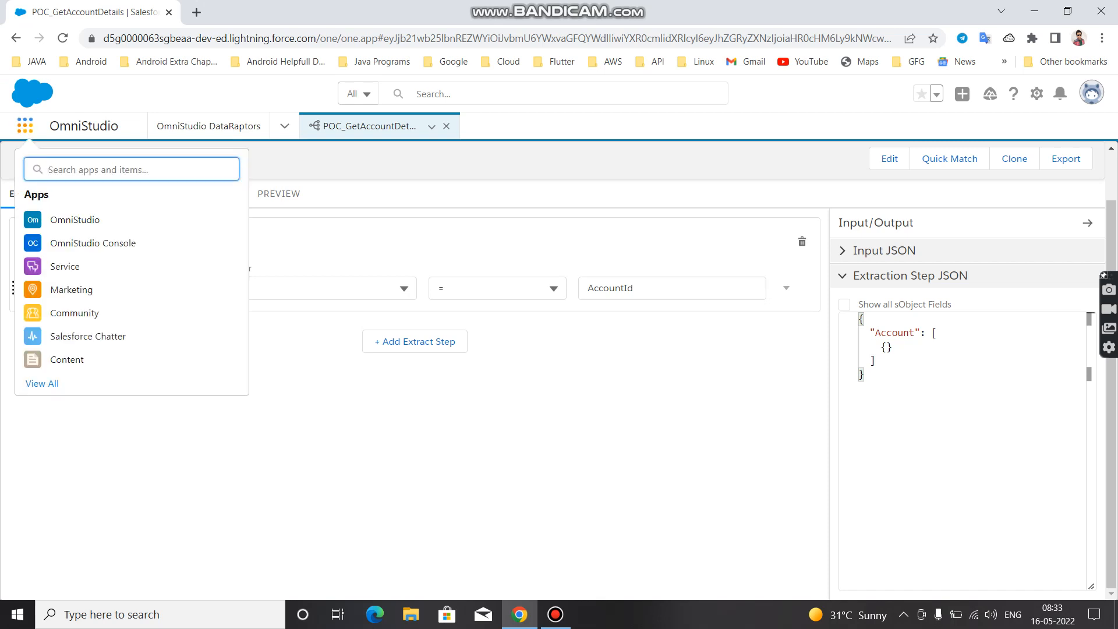
pyautogui.write('Acc')
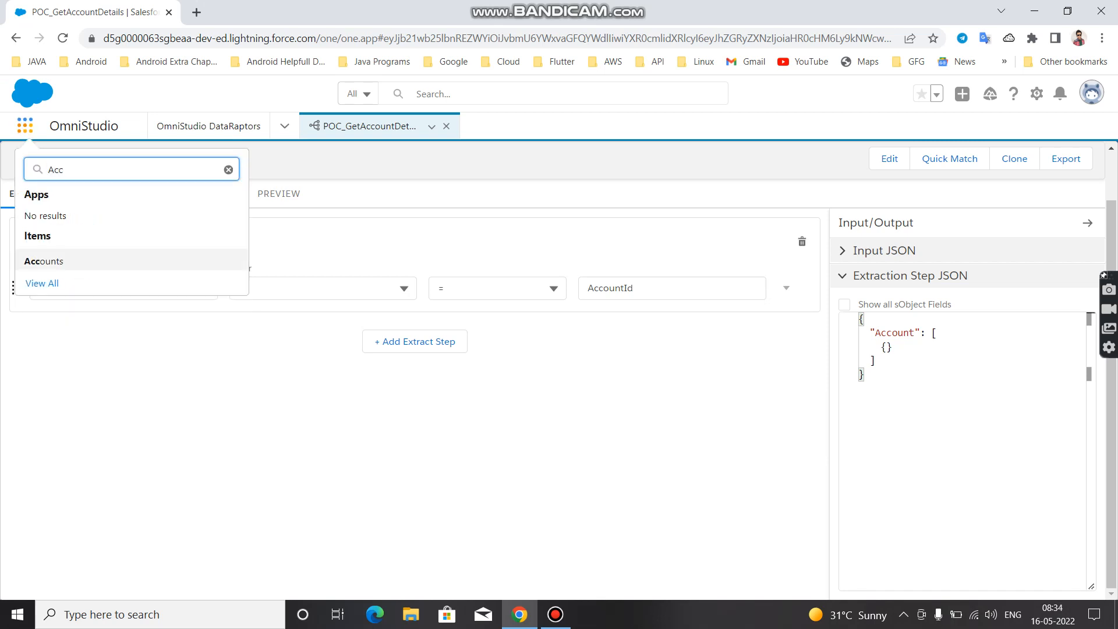
pyautogui.click(44, 260)
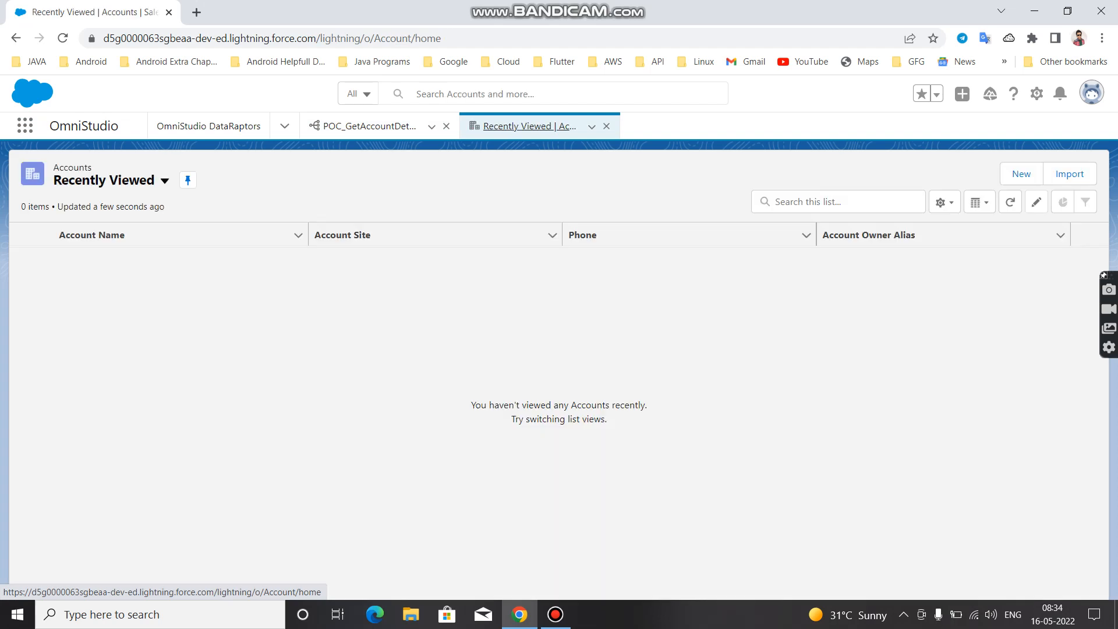
pyautogui.click(117, 180)
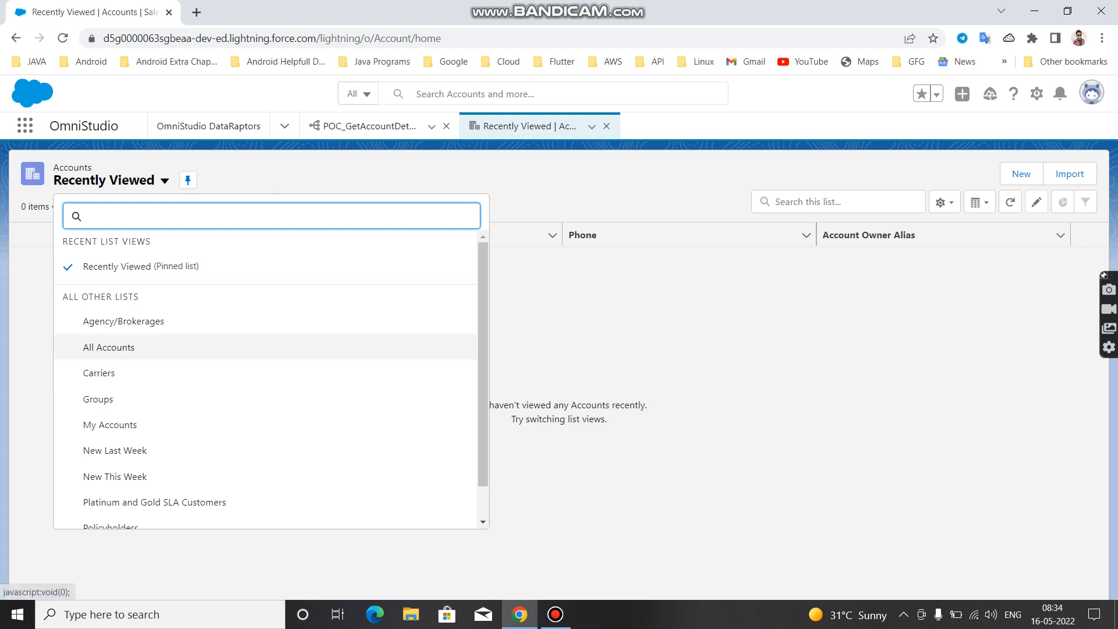
pyautogui.click(109, 347)
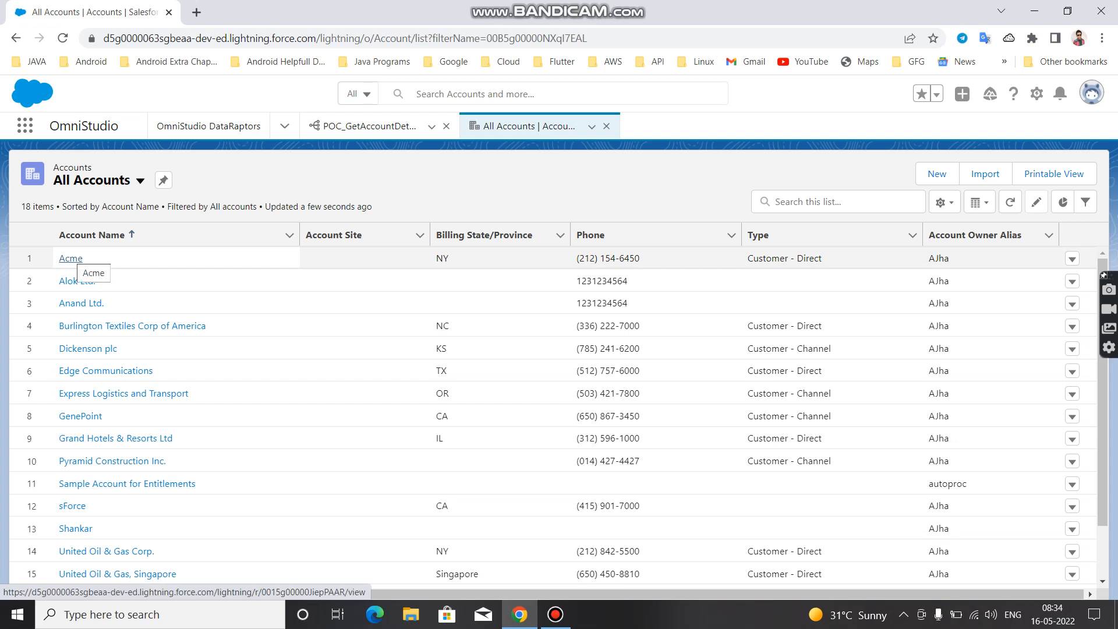
# Open the Acme account record and copy its record ID from the page address
pyautogui.click(71, 258)
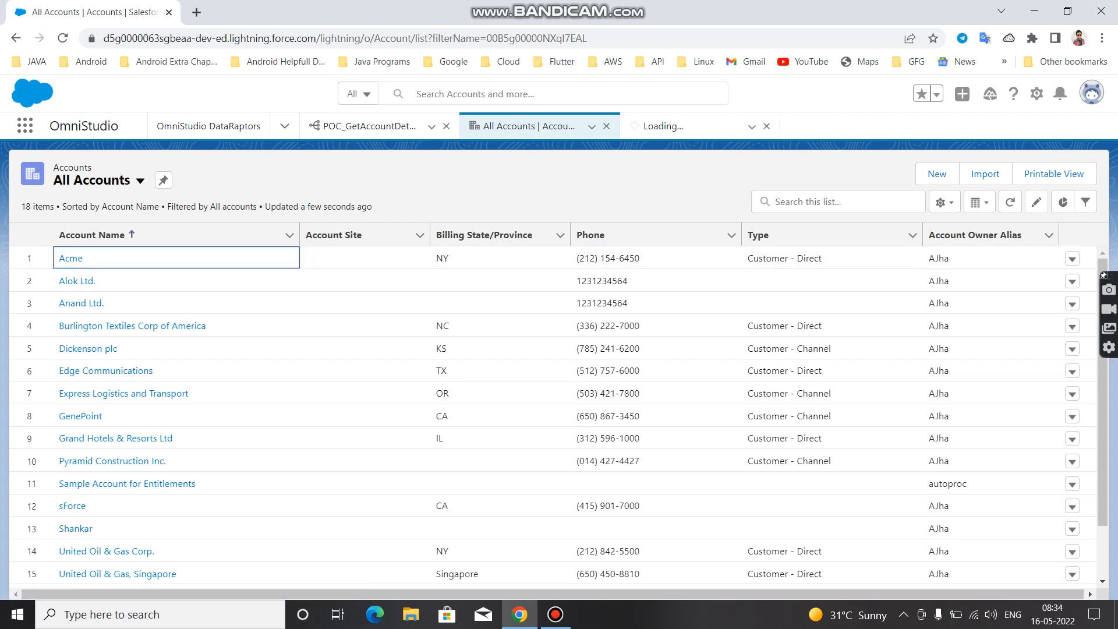
pyautogui.click(663, 126)
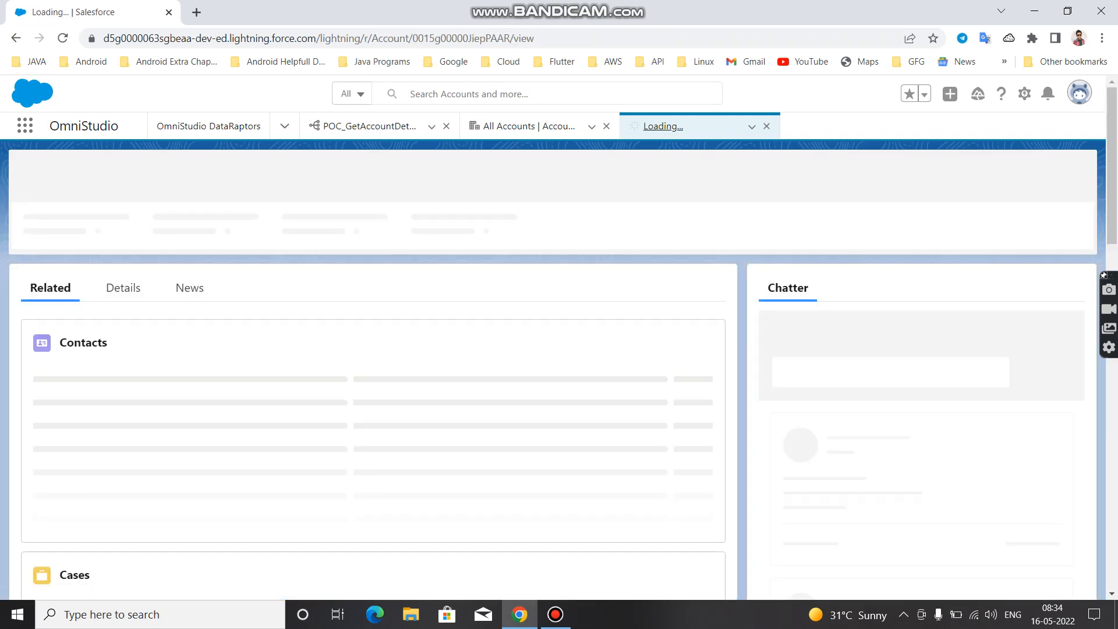
pyautogui.doubleClick(485, 38)
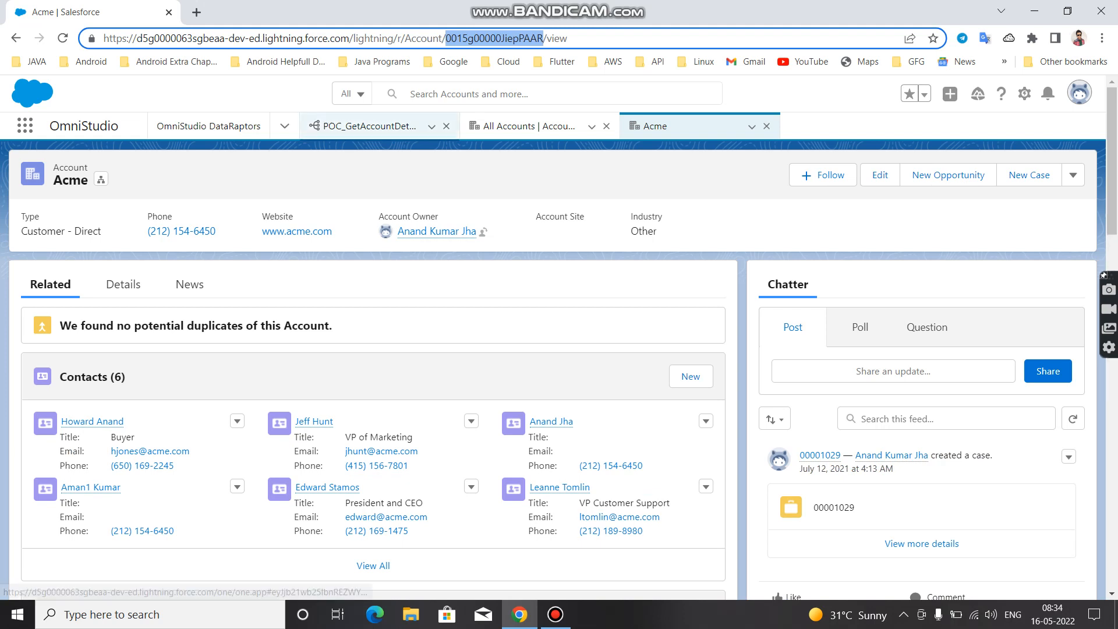
# Set the POC_GetAccountDetails preview's input parameter to key AccountId with the copied Acme record ID, and execute the preview
pyautogui.click(369, 125)
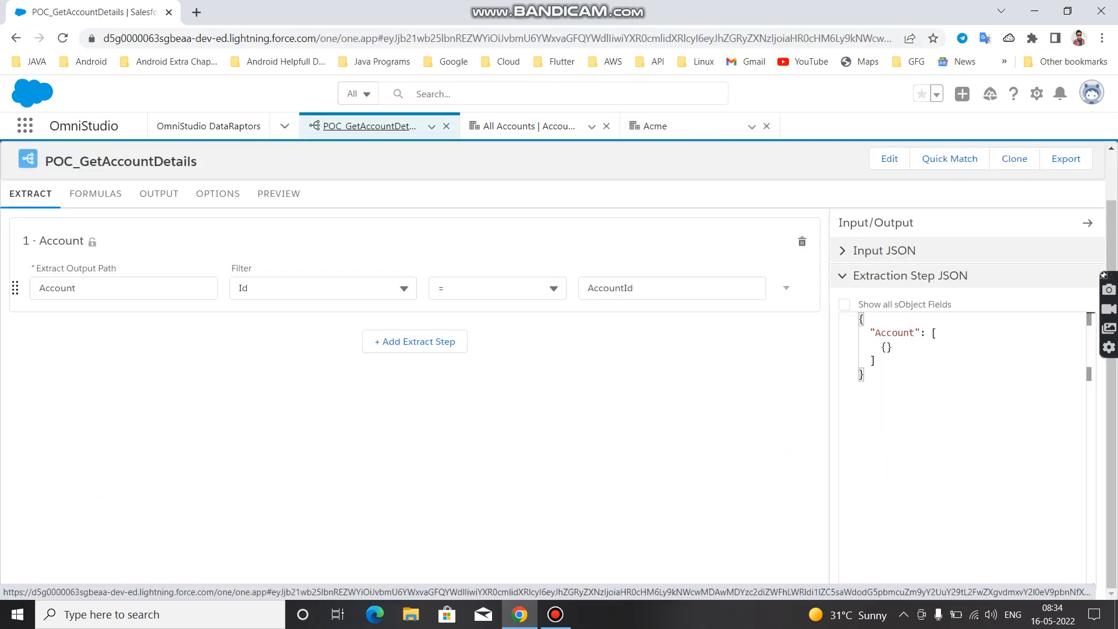
pyautogui.click(278, 194)
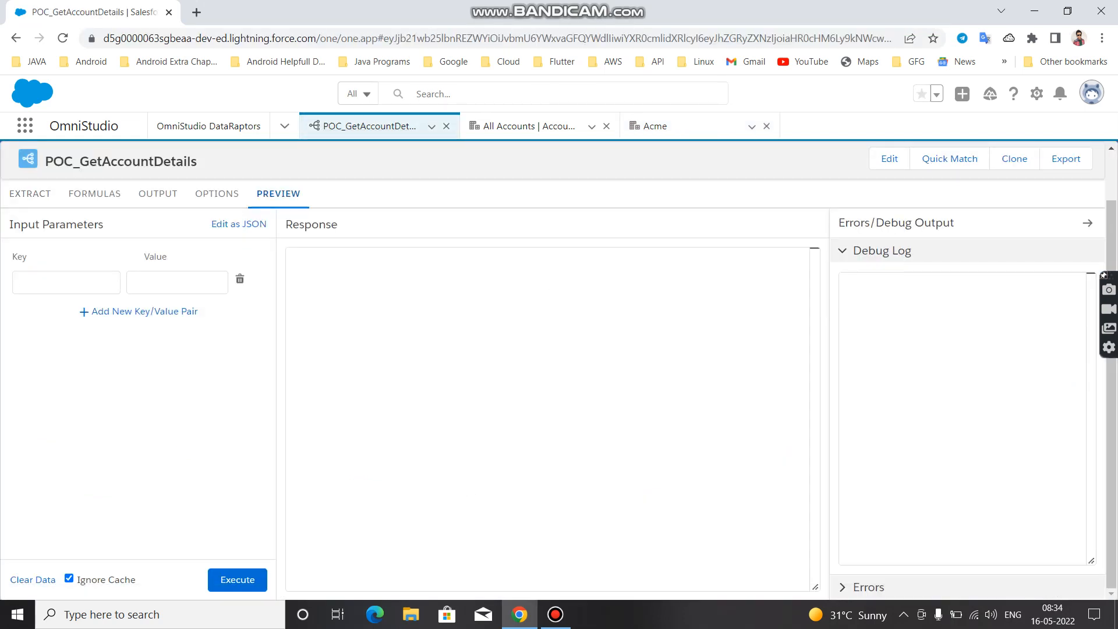
pyautogui.click(67, 282)
pyautogui.write('Acco')
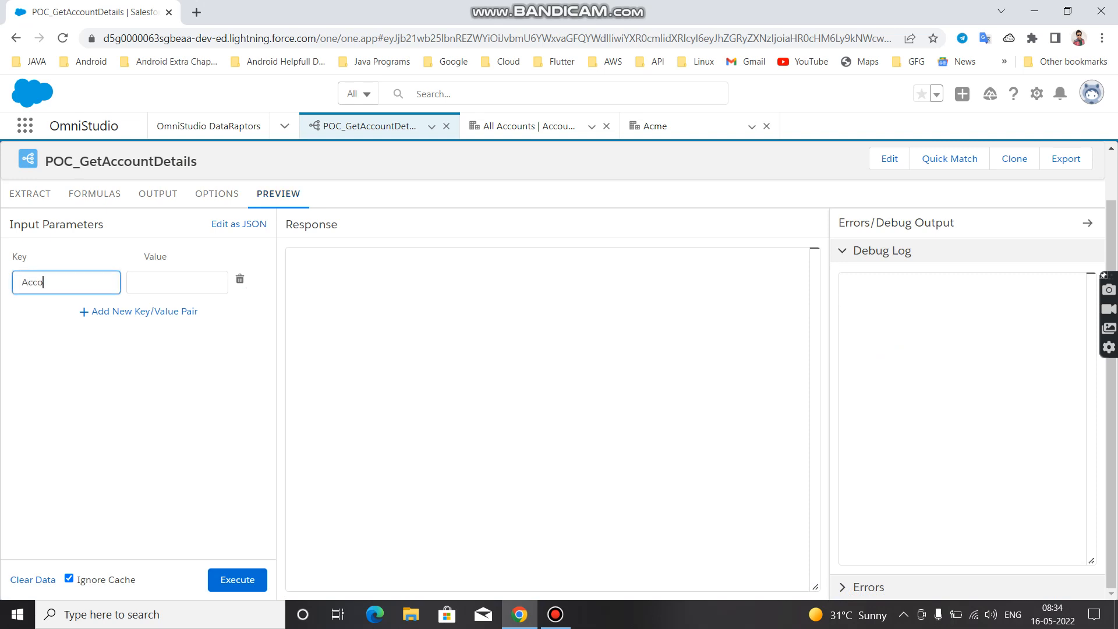
pyautogui.write('untId')
pyautogui.press('Tab')
pyautogui.hotkey('ctrl', 'v')
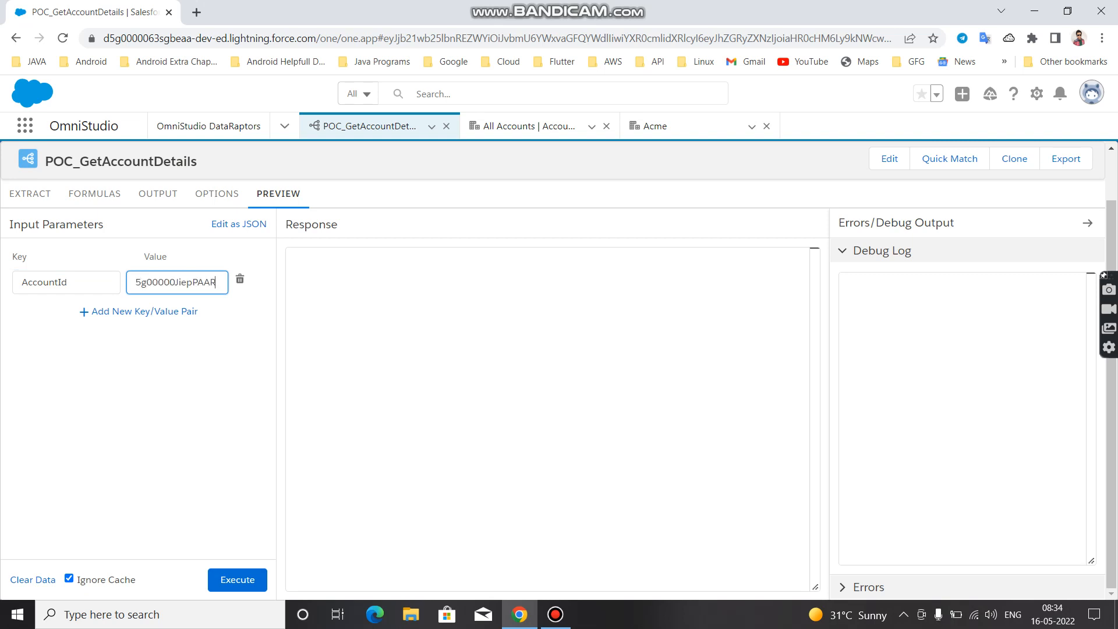
pyautogui.click(163, 402)
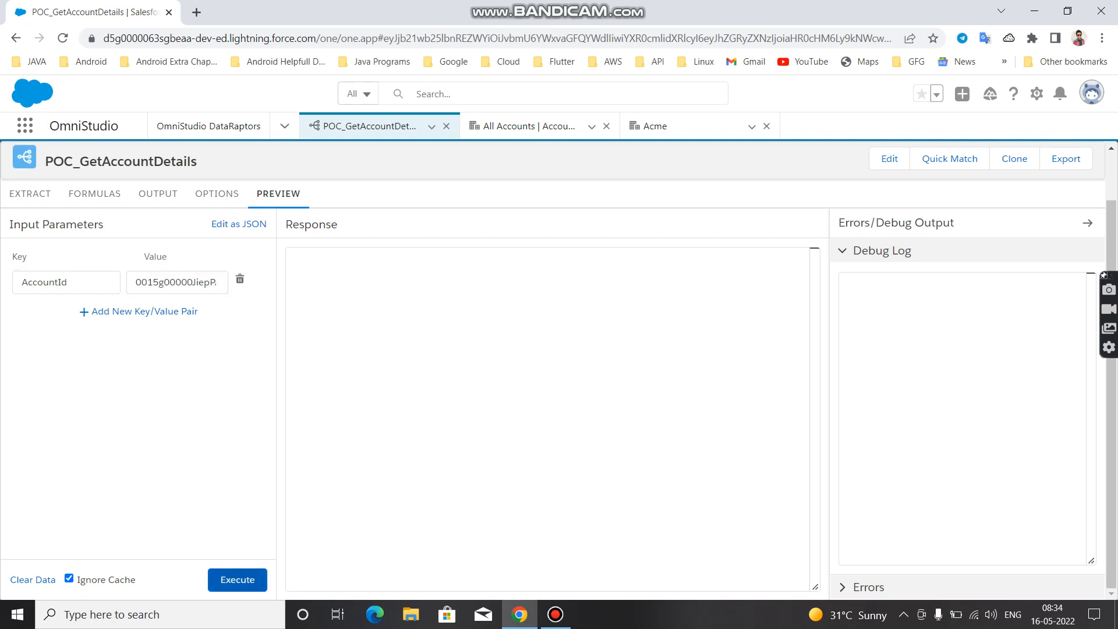
pyautogui.click(237, 579)
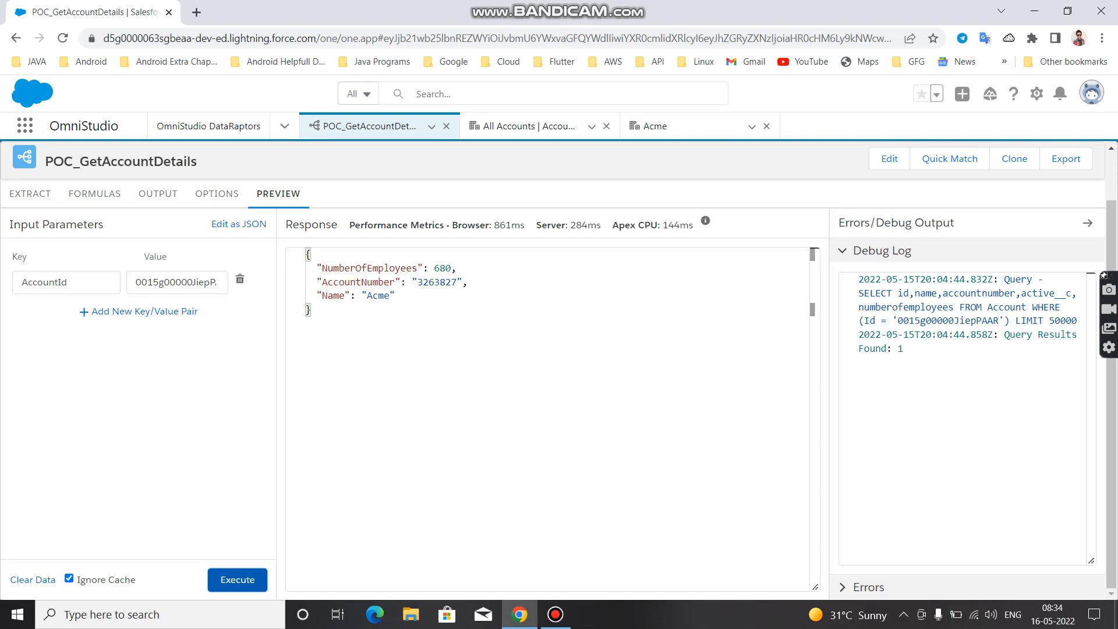
# Review NumberOfEmployees, AccountNumber and Name in the preview response and compare them with the output mappings
pyautogui.doubleClick(415, 268)
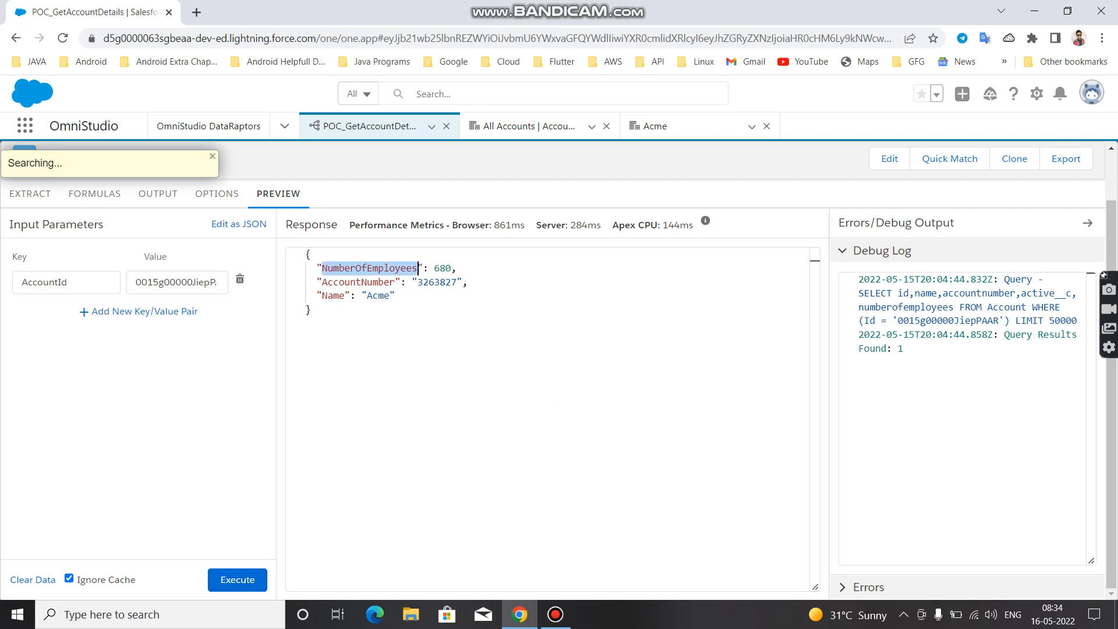
pyautogui.doubleClick(396, 282)
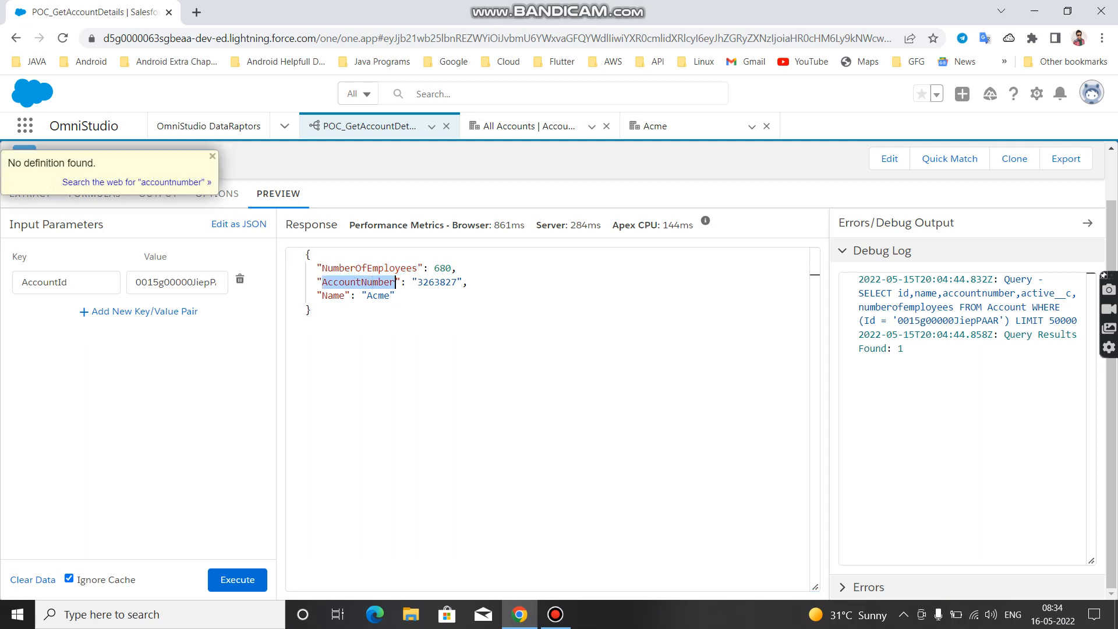
pyautogui.doubleClick(345, 296)
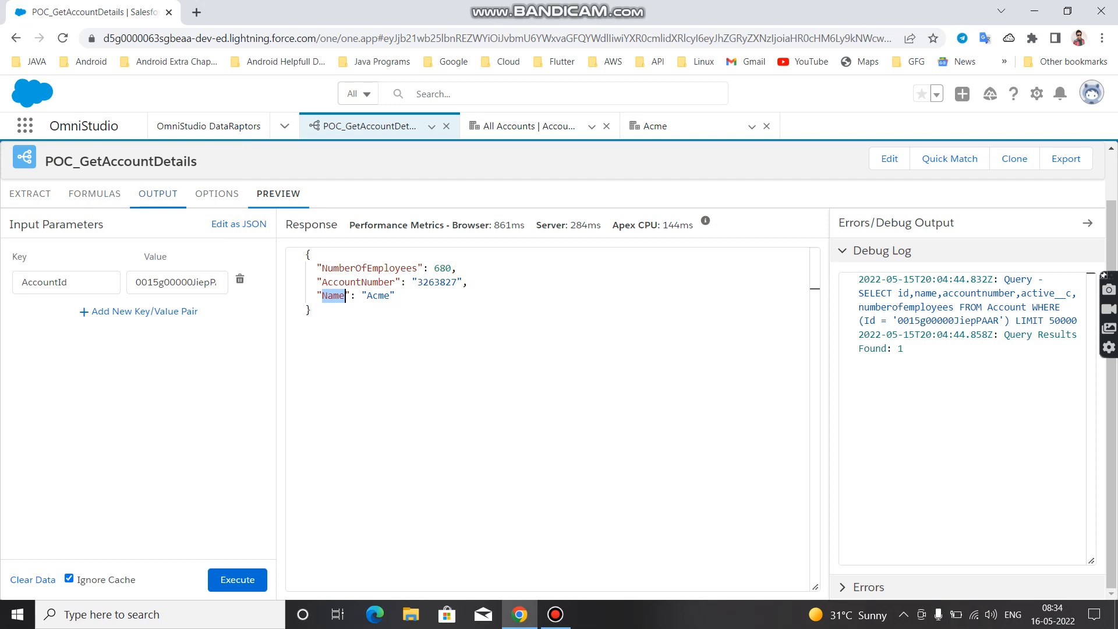
pyautogui.click(157, 193)
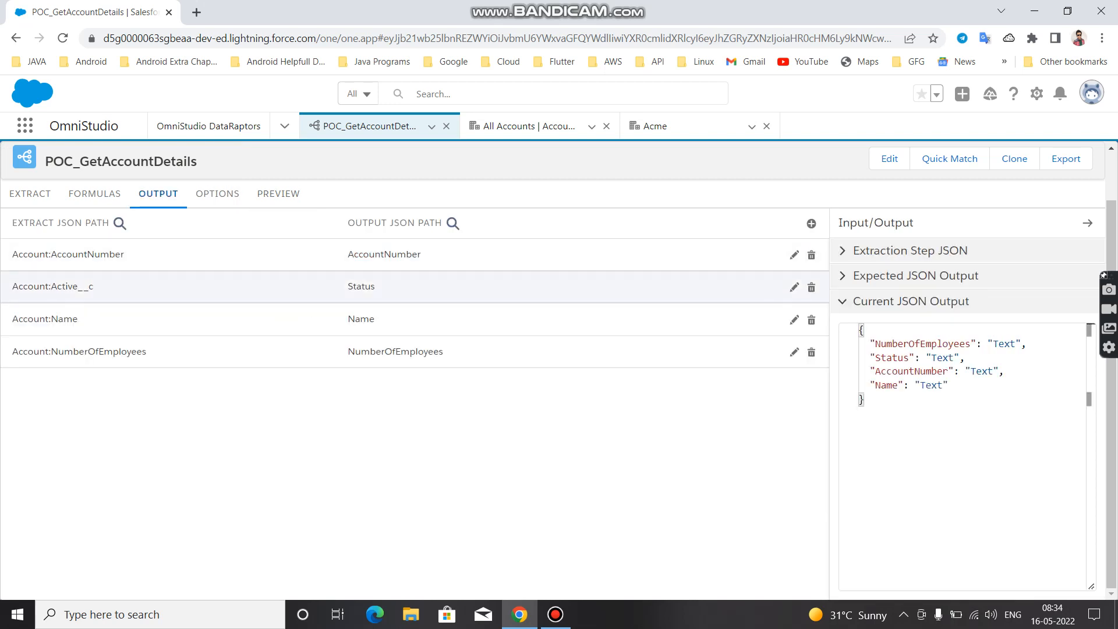
pyautogui.click(278, 193)
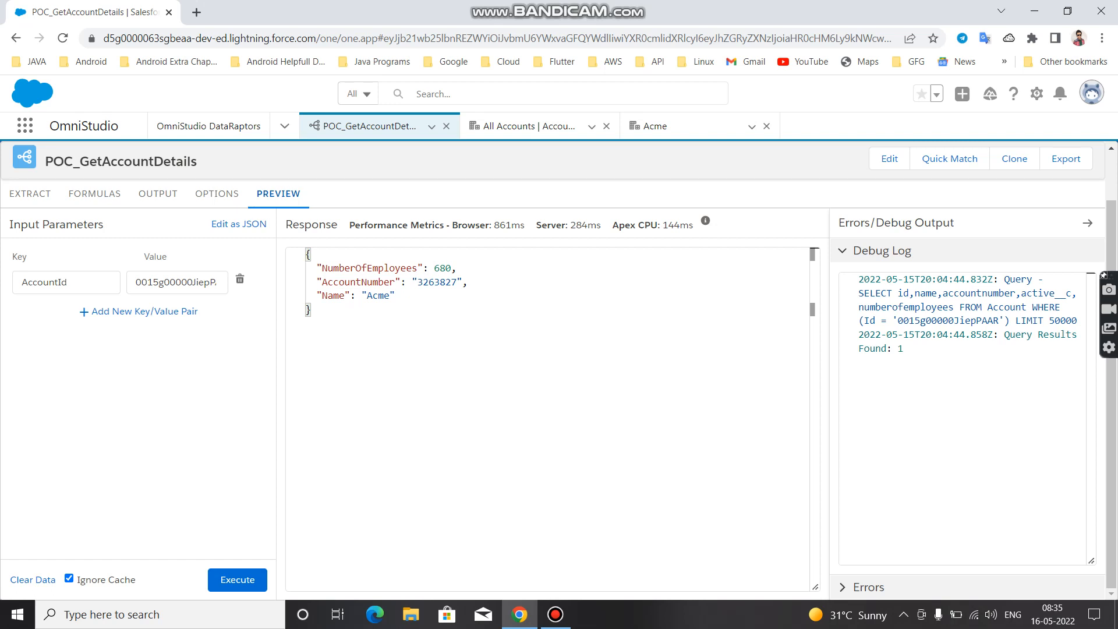
pyautogui.click(554, 614)
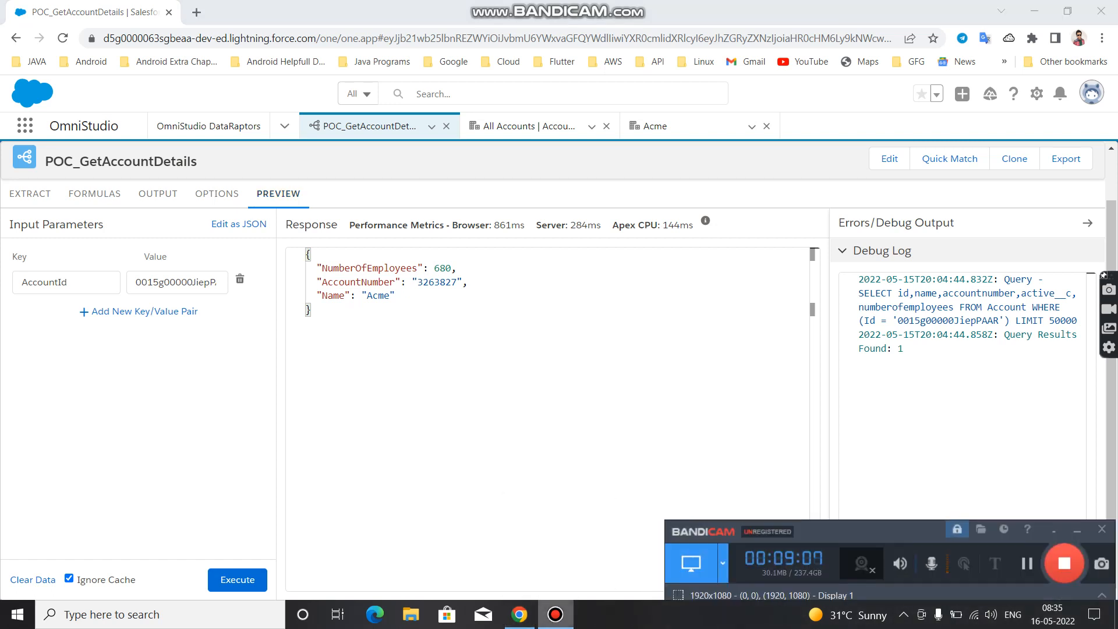
pyautogui.click(555, 614)
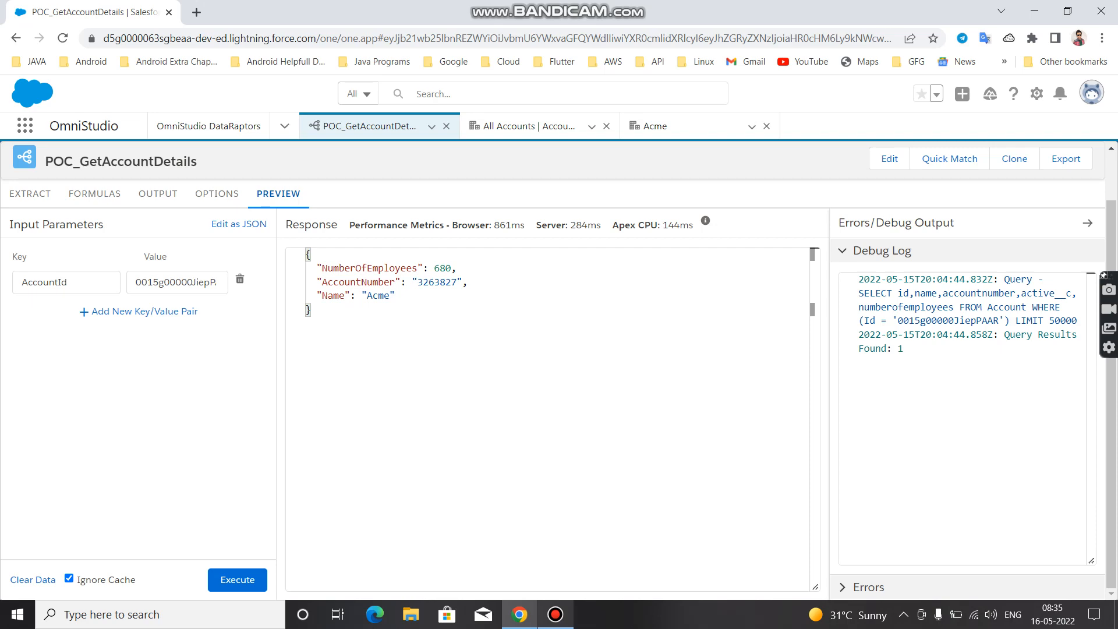
pyautogui.press('super+d')
pyautogui.click(555, 614)
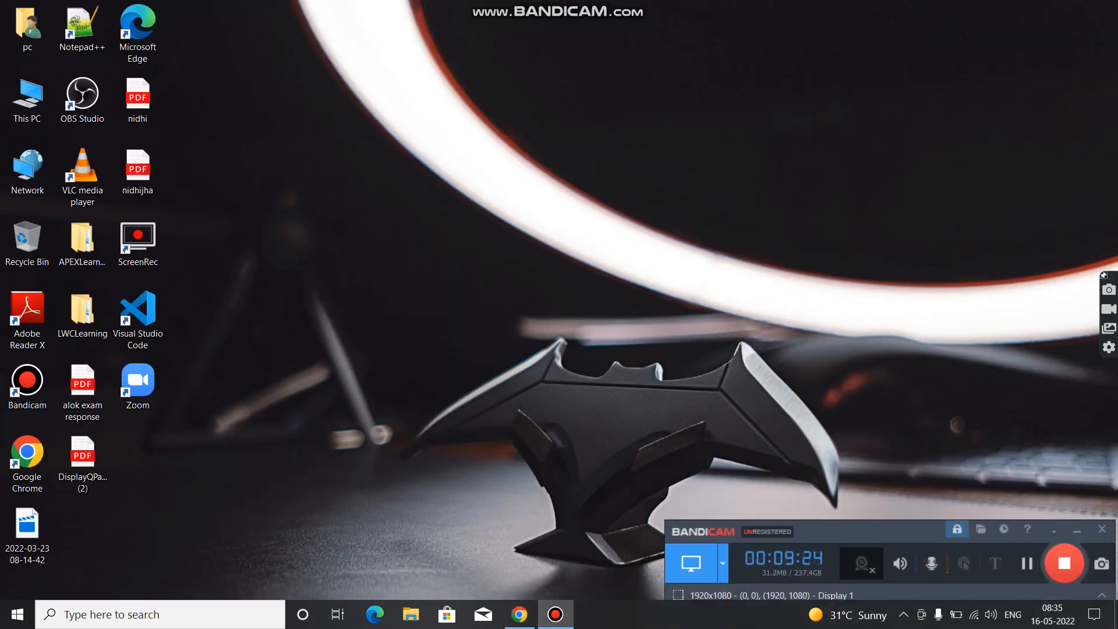